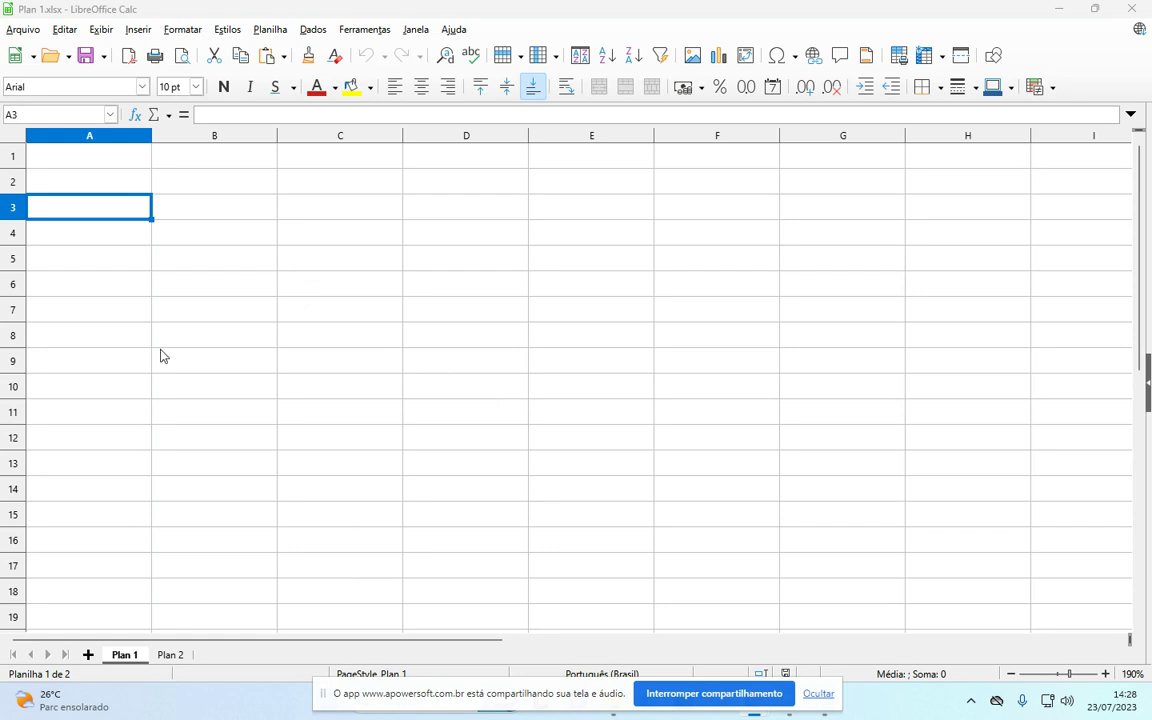
click(107, 180)
click(124, 162)
click(106, 186)
click(86, 212)
click(84, 238)
click(107, 205)
click(118, 176)
click(112, 156)
click(98, 176)
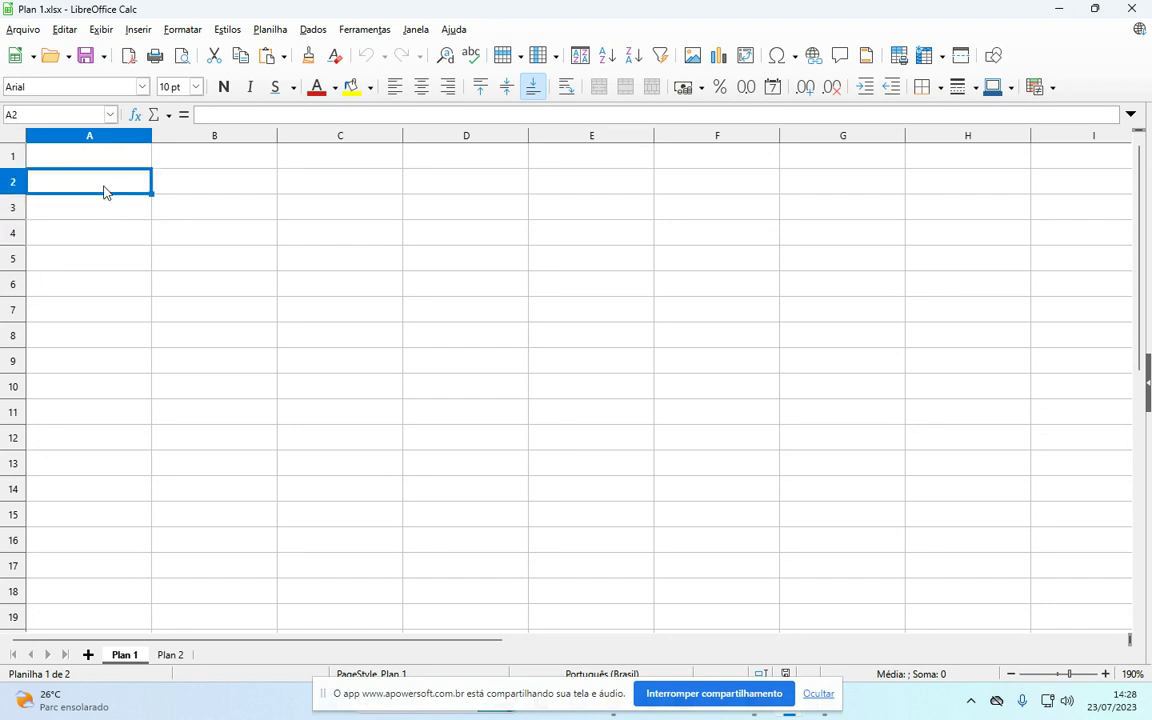
click(75, 212)
click(57, 229)
click(98, 262)
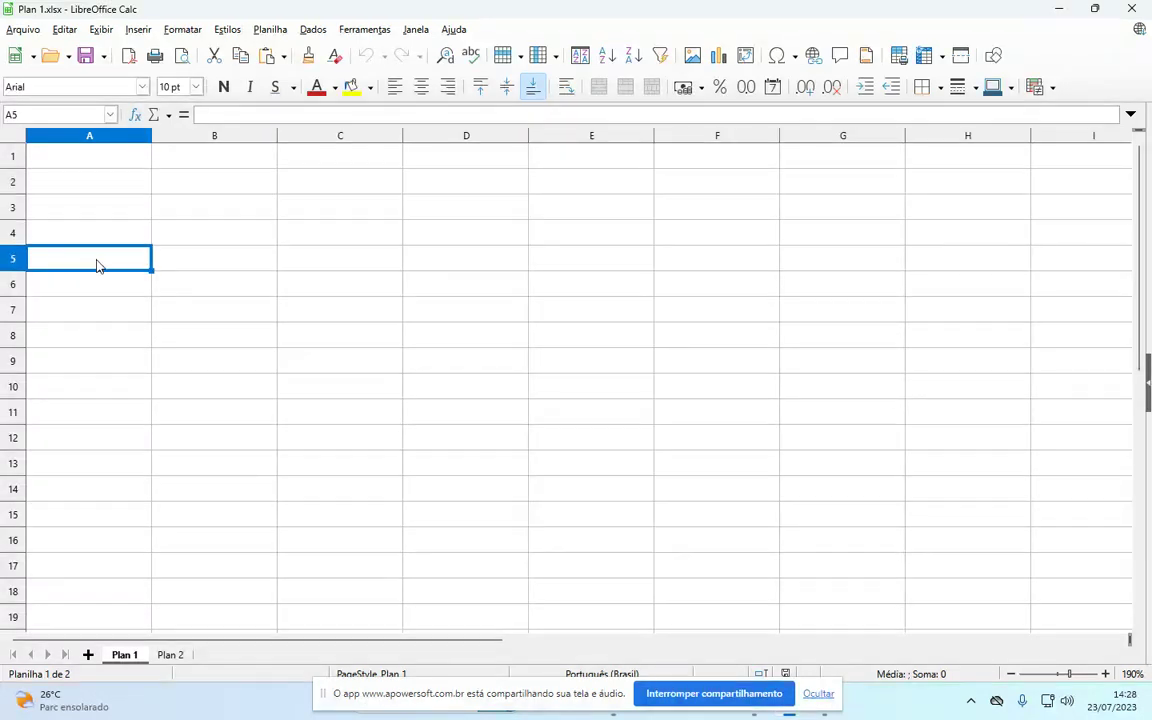
click(114, 164)
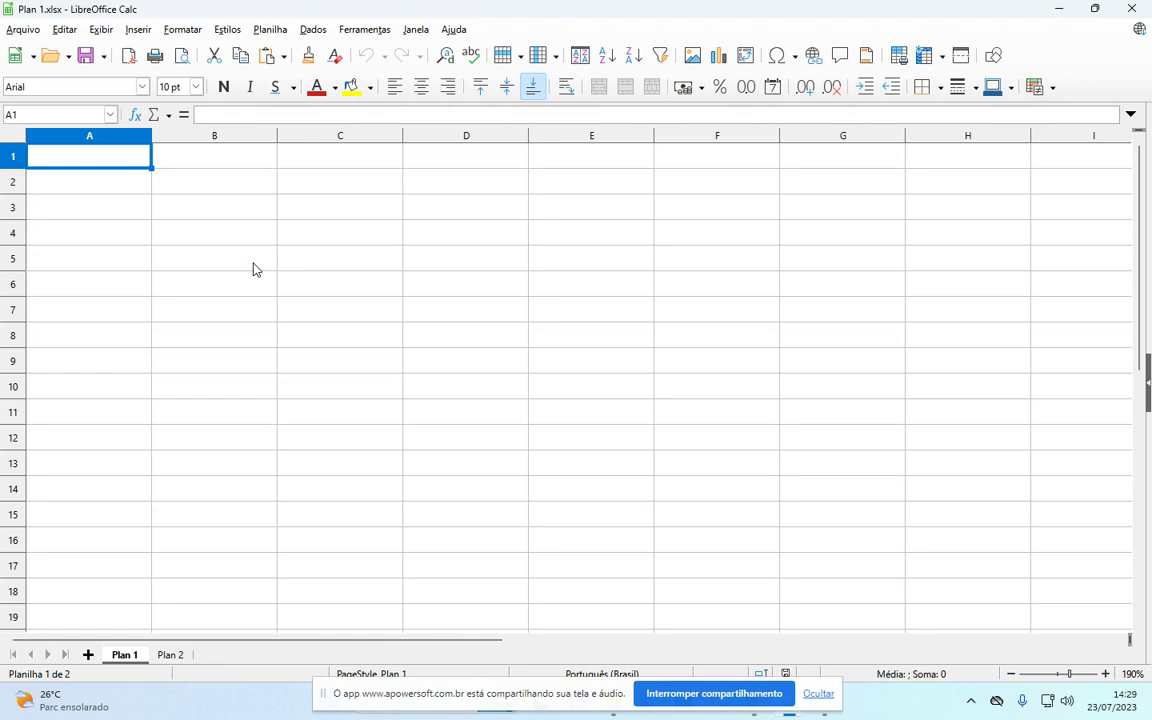
key(Down)
key(Down)
- Enter the numbers 1, 2, 3 and 4 across cells A1 to D1
key(ctrl+Home)
key(Down)
key(Up)
text(1)
key(Tab)
text(2)
key(Tab)
text(3)
key(Tab)
text(4)
key(Return)
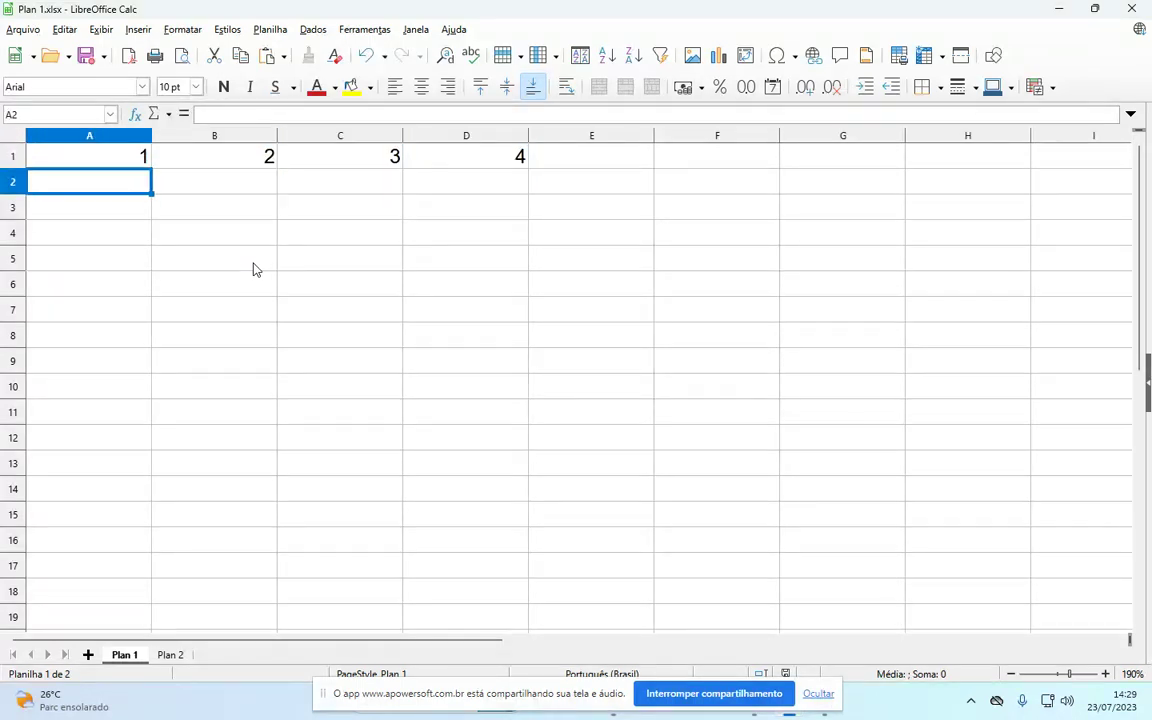
- Fill cells A2 to D2 with 5, 6, 7 and 8, and return to column A in row 3
text(5)
key(Tab)
text(6)
key(Tab)
text(7)
key(Tab)
text(8)
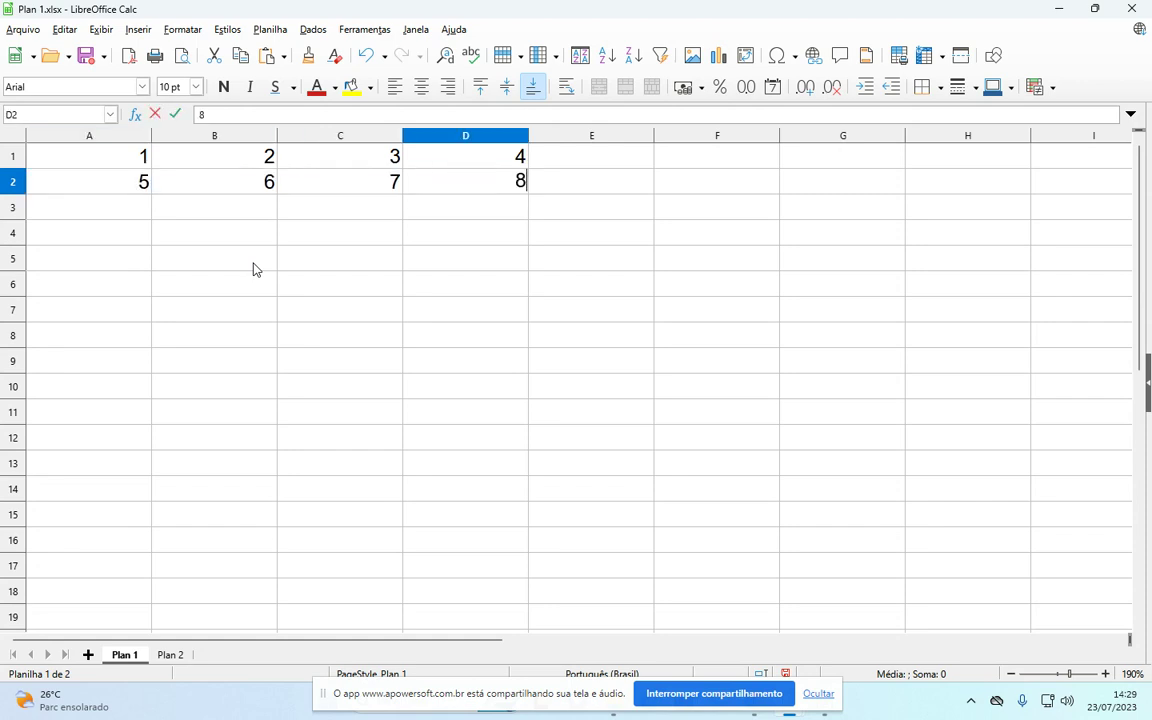
key(Tab)
key(Down)
key(Left)
key(Left)
key(Left)
key(Left)
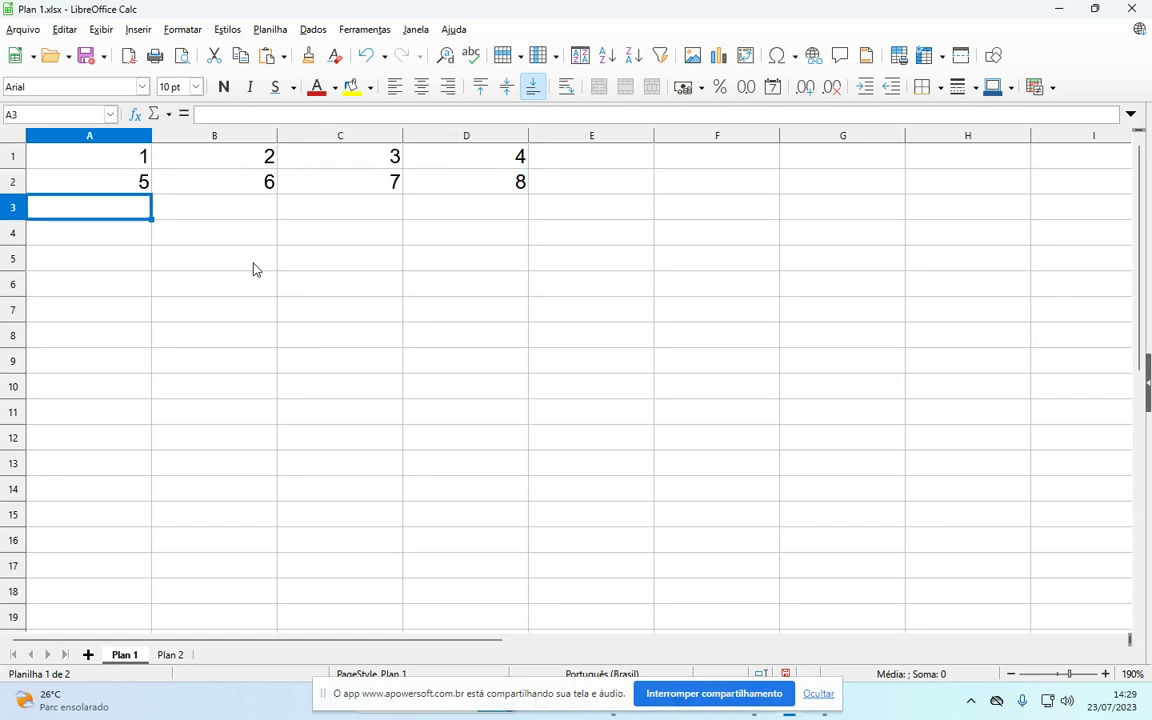
- Enter 9, 10, 11 and 1 across cells A3 to D3
text(9)
key(Tab)
text(10)
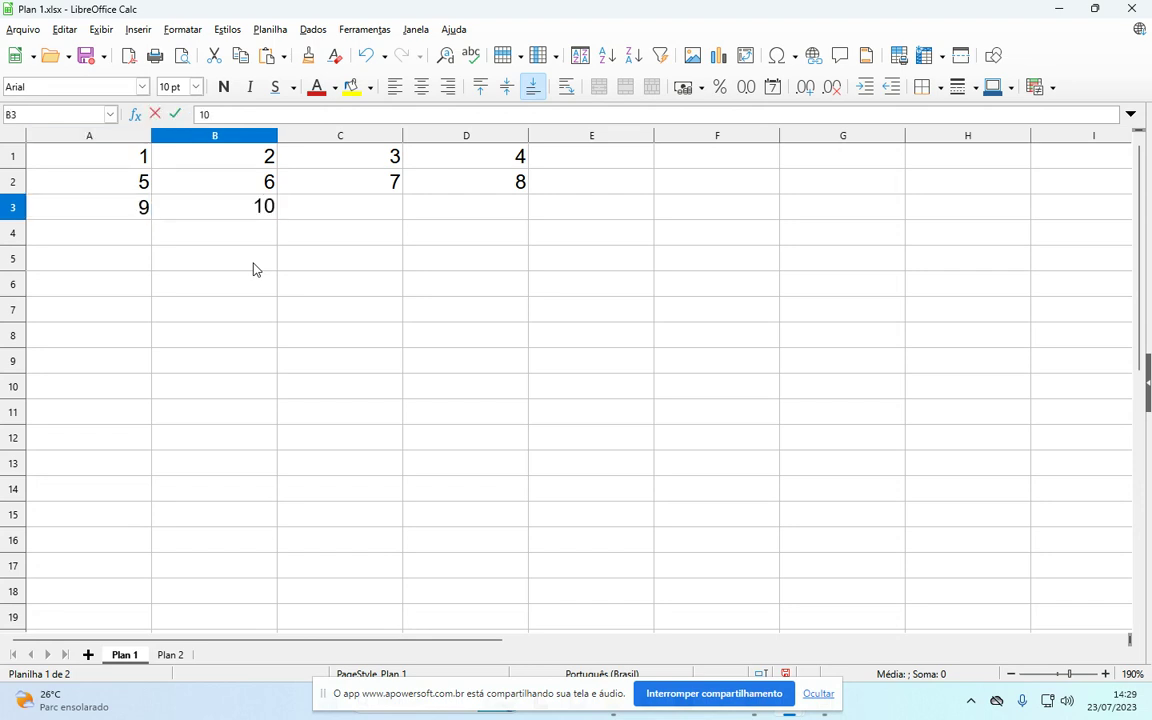
key(Tab)
text(11)
key(Tab)
text(1)
key(Tab)
key(Down)
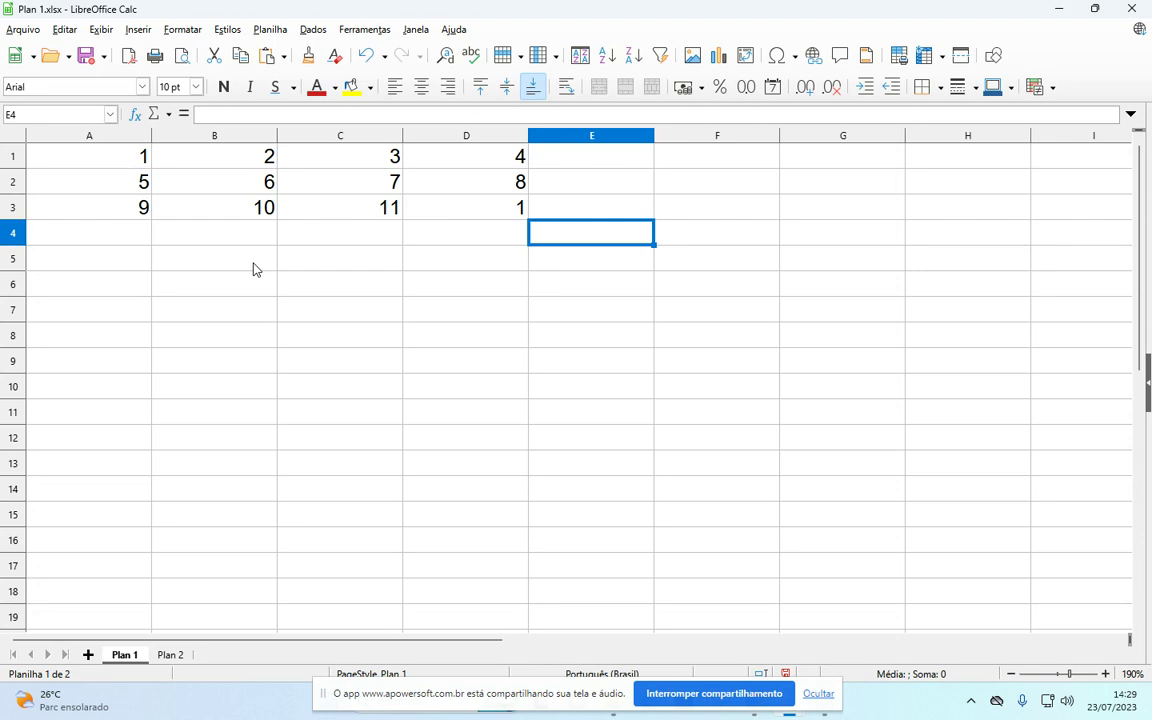
- Correct the value in cell D3 to 12
click(466, 208)
key(F2)
text(2)
key(Return)
- Enter 13, 14, 15 and 16 across cells A4 to D4, and go back to cell A1
text(13)
key(Tab)
text(14)
key(Tab)
text(15)
key(Tab)
text(16)
key(Return)
key(Left)
key(Left)
key(Left)
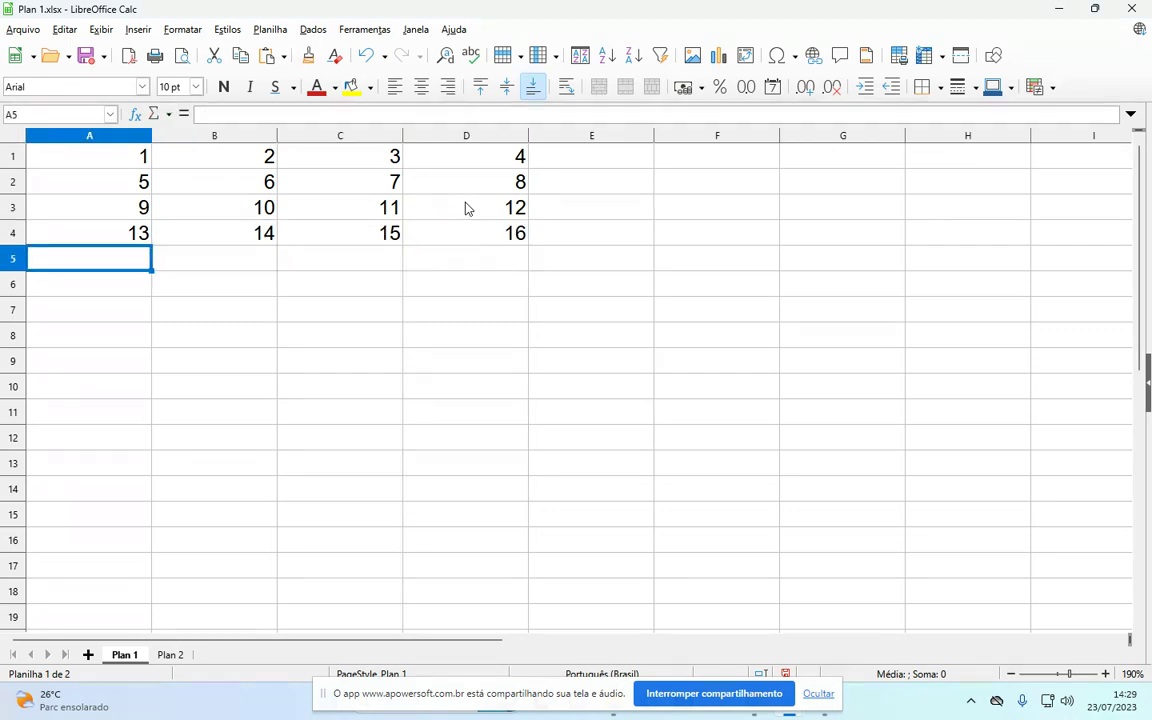
key(Up)
key(Up)
key(Up)
key(Up)
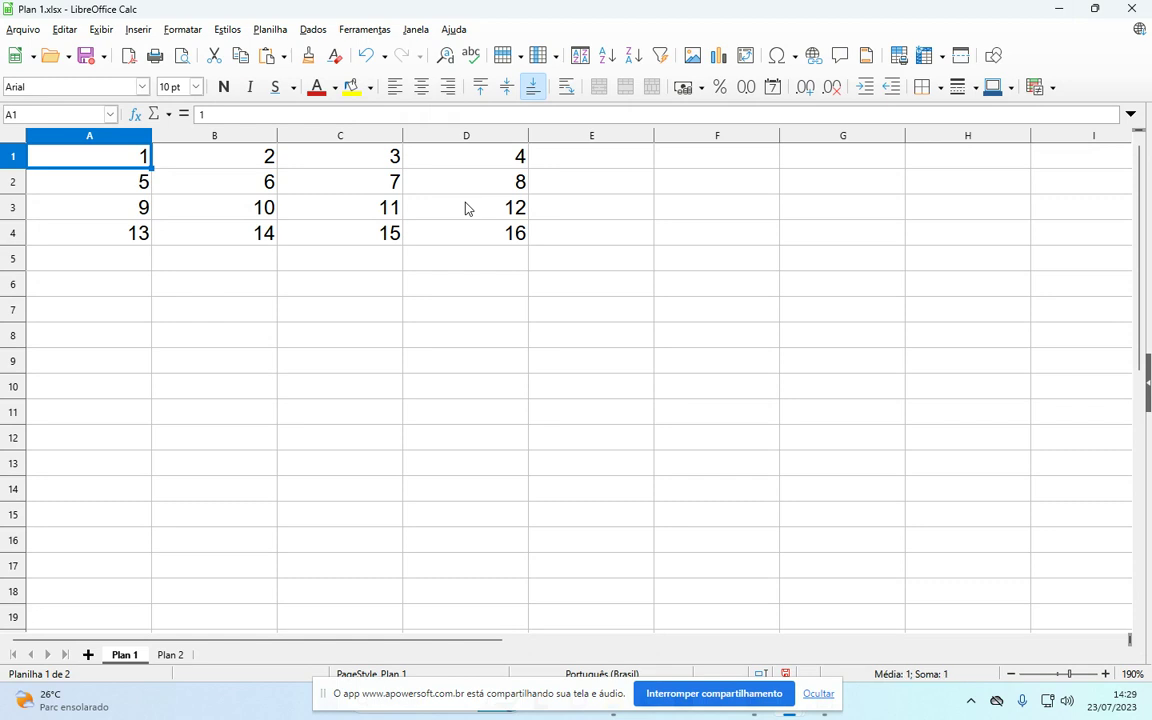
- Center the numbers in A1:D4 horizontally and color their text red
click(224, 312)
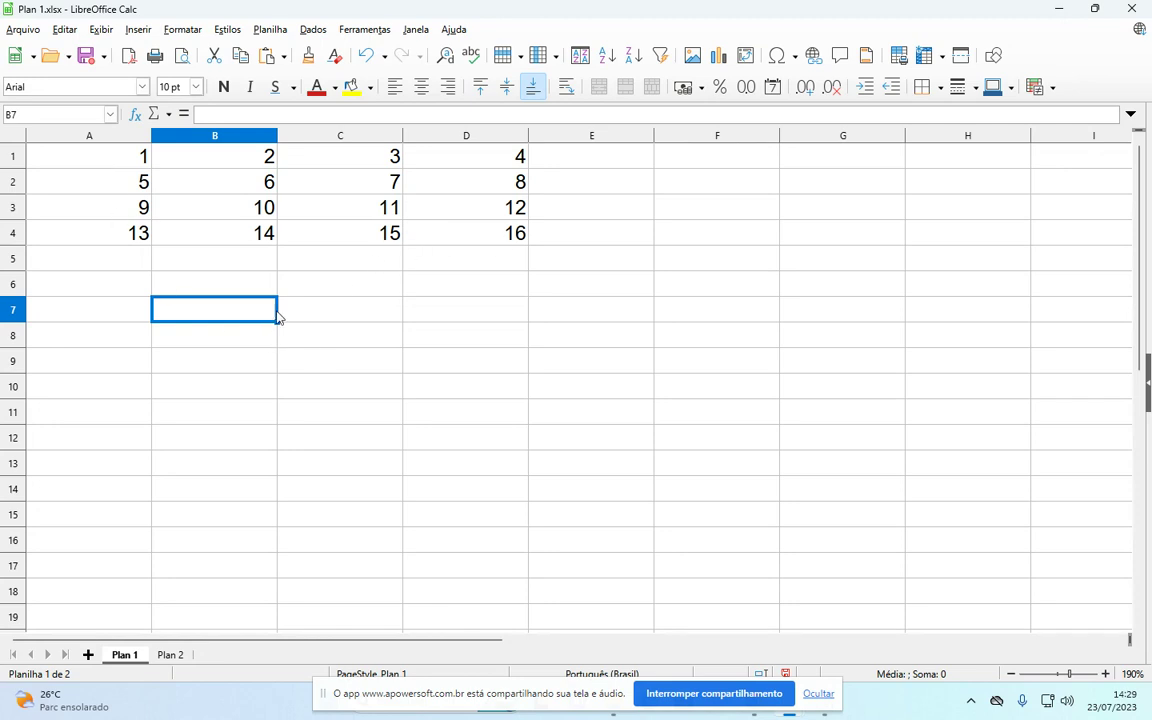
click(103, 165)
drag(103, 165, 511, 233)
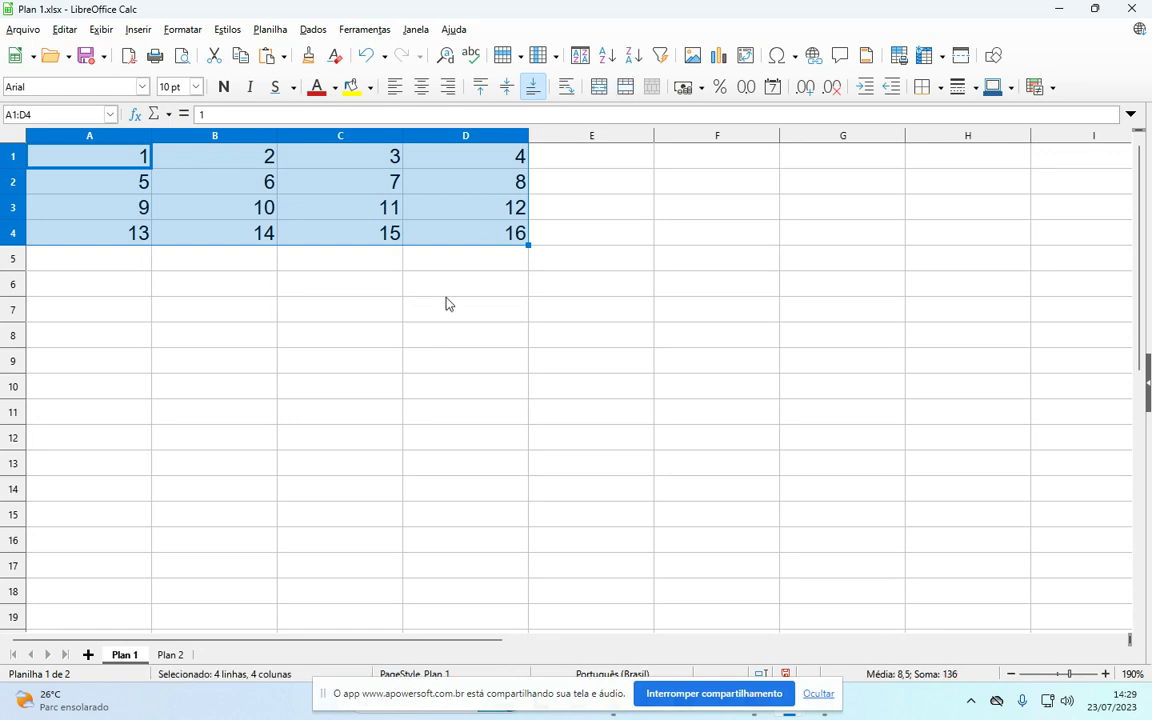
click(421, 87)
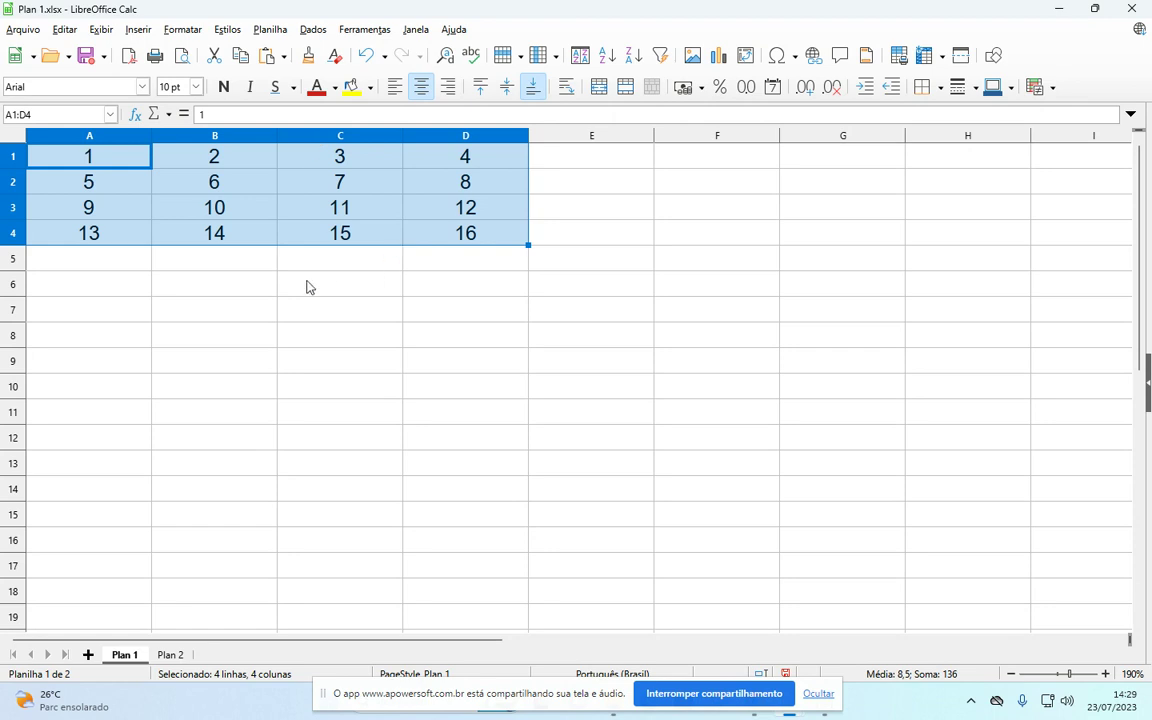
click(316, 87)
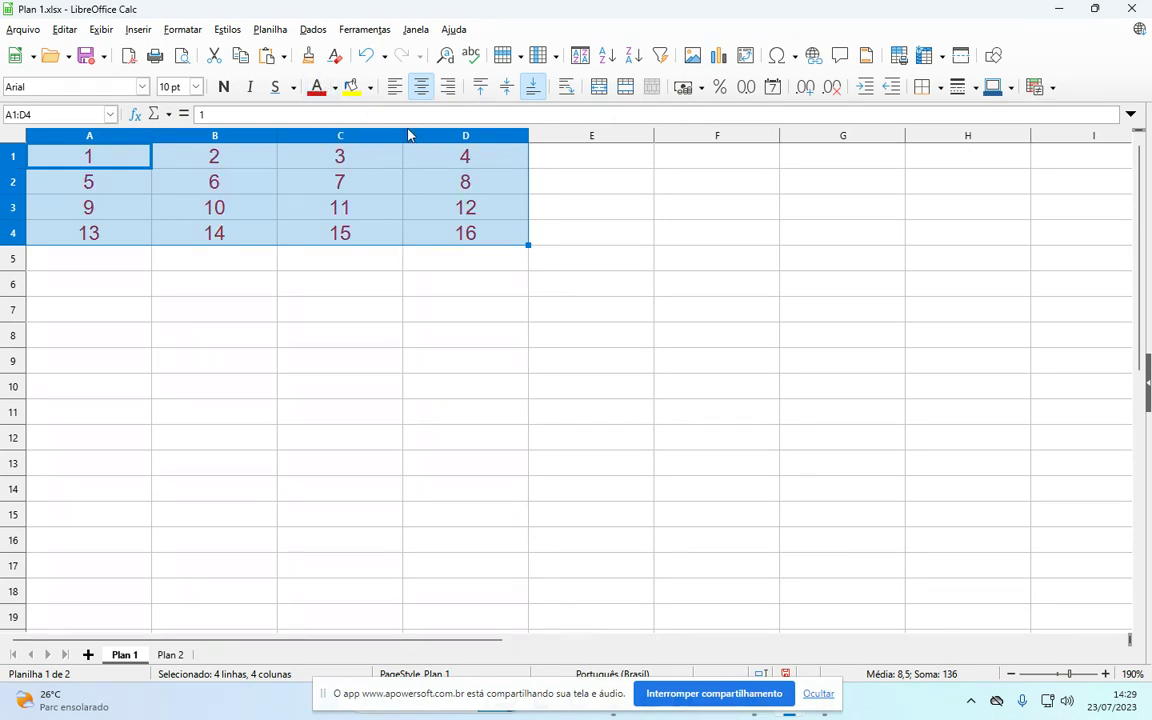
- Try a yellow background on the range A1:D4 and undo the fill
click(355, 96)
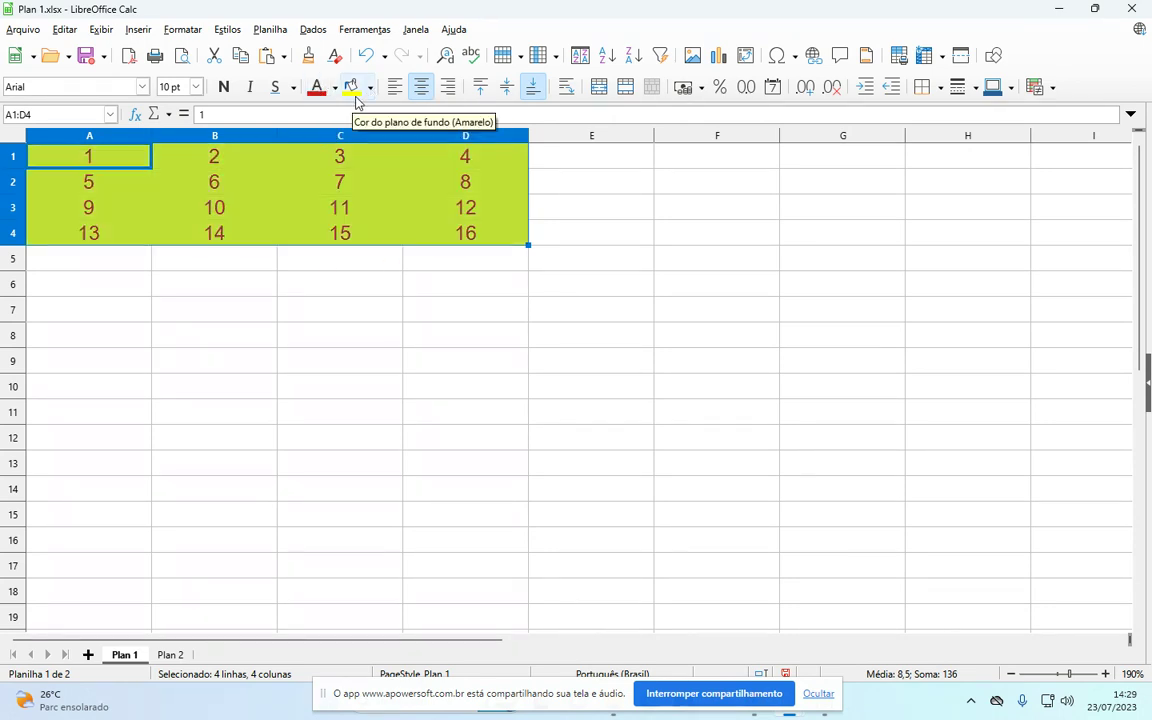
click(440, 294)
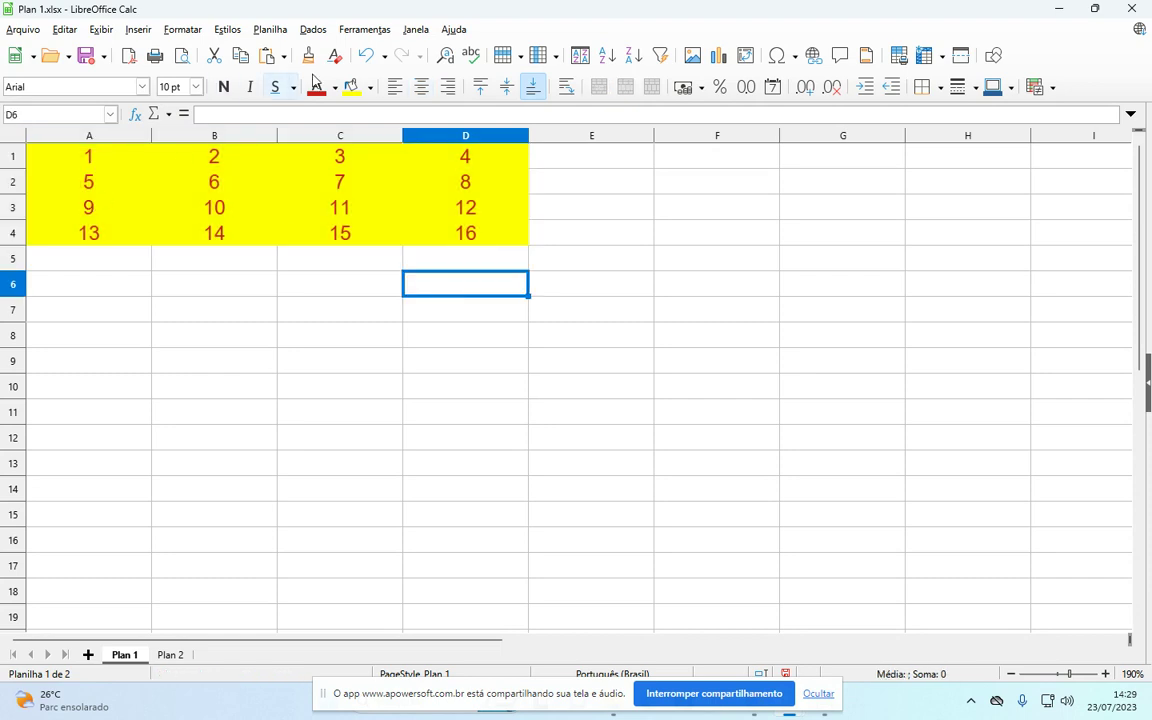
click(366, 57)
click(175, 284)
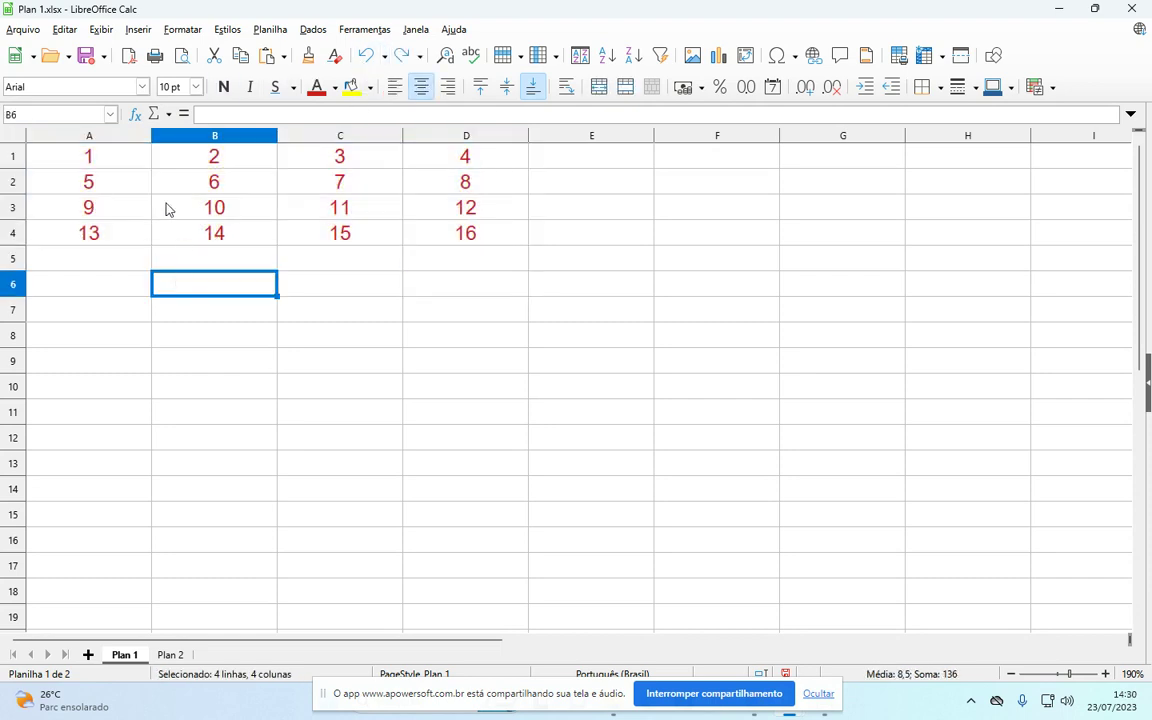
key(ctrl+Home)
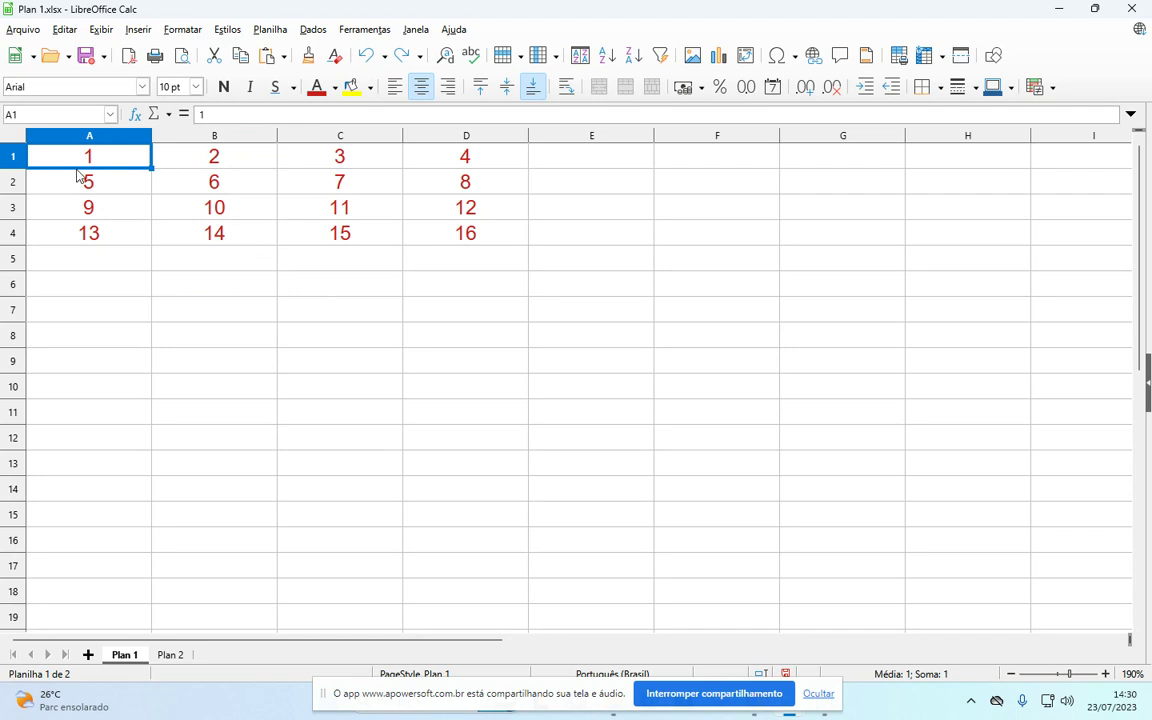
click(236, 228)
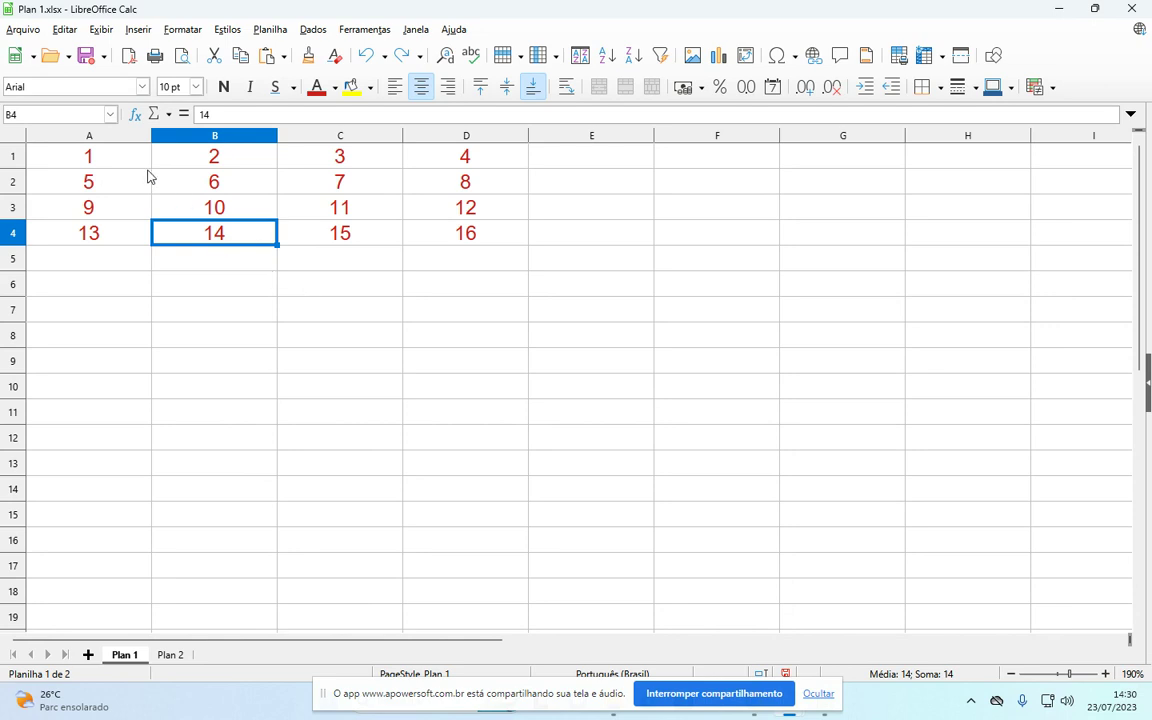
click(113, 155)
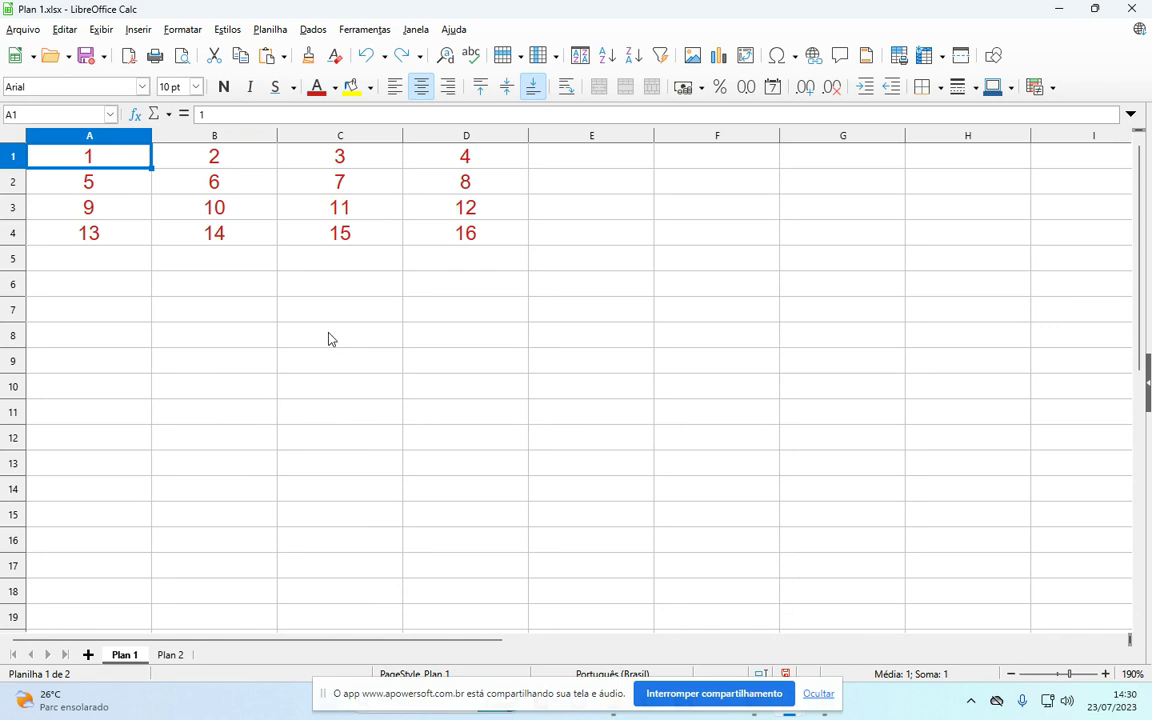
click(456, 262)
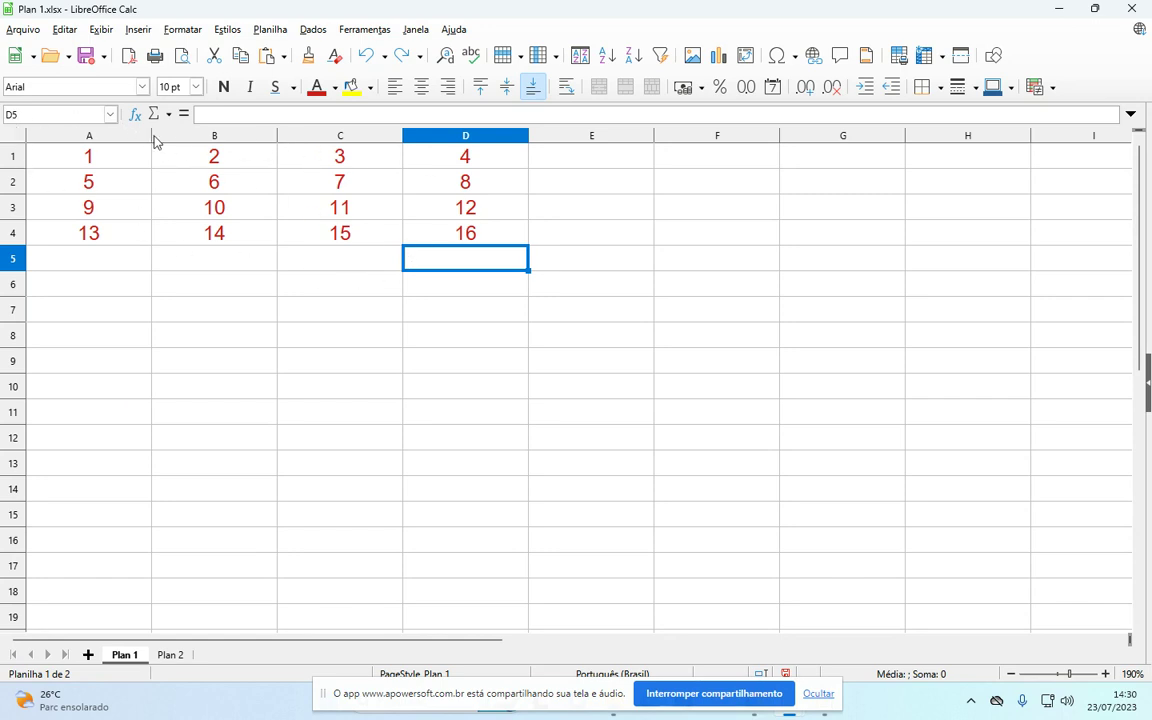
- Narrow columns A and B and increase the heights of rows 1, 2 and 3
drag(150, 136, 98, 136)
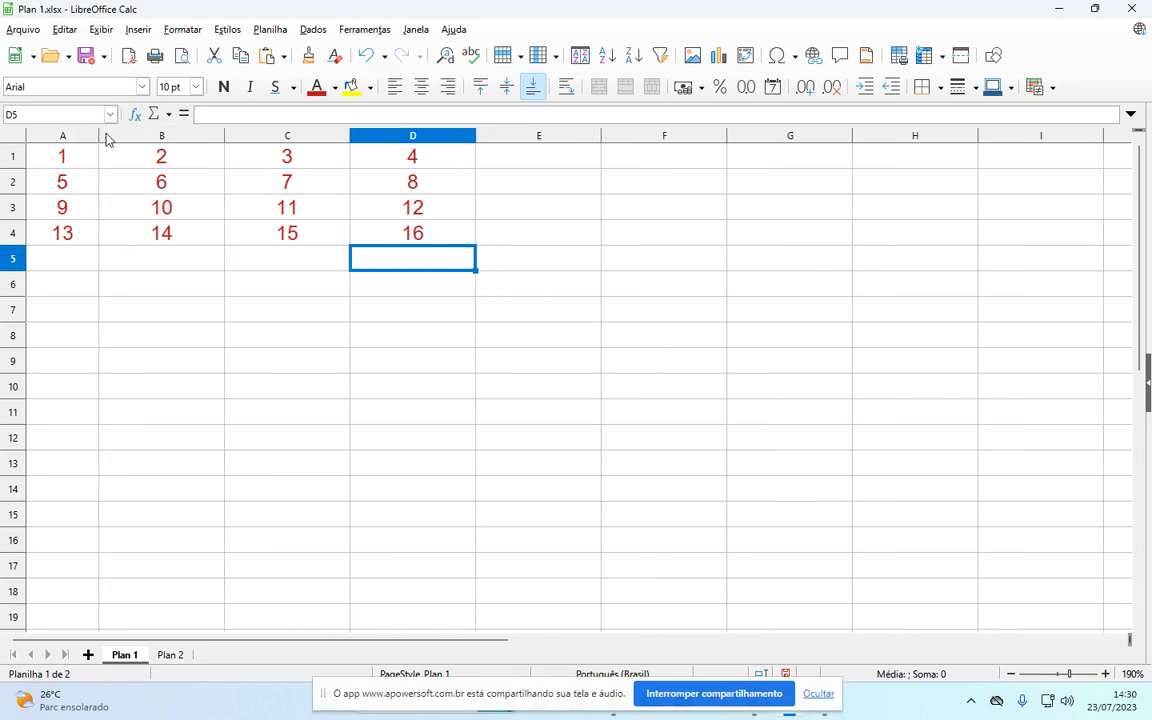
drag(223, 135, 182, 135)
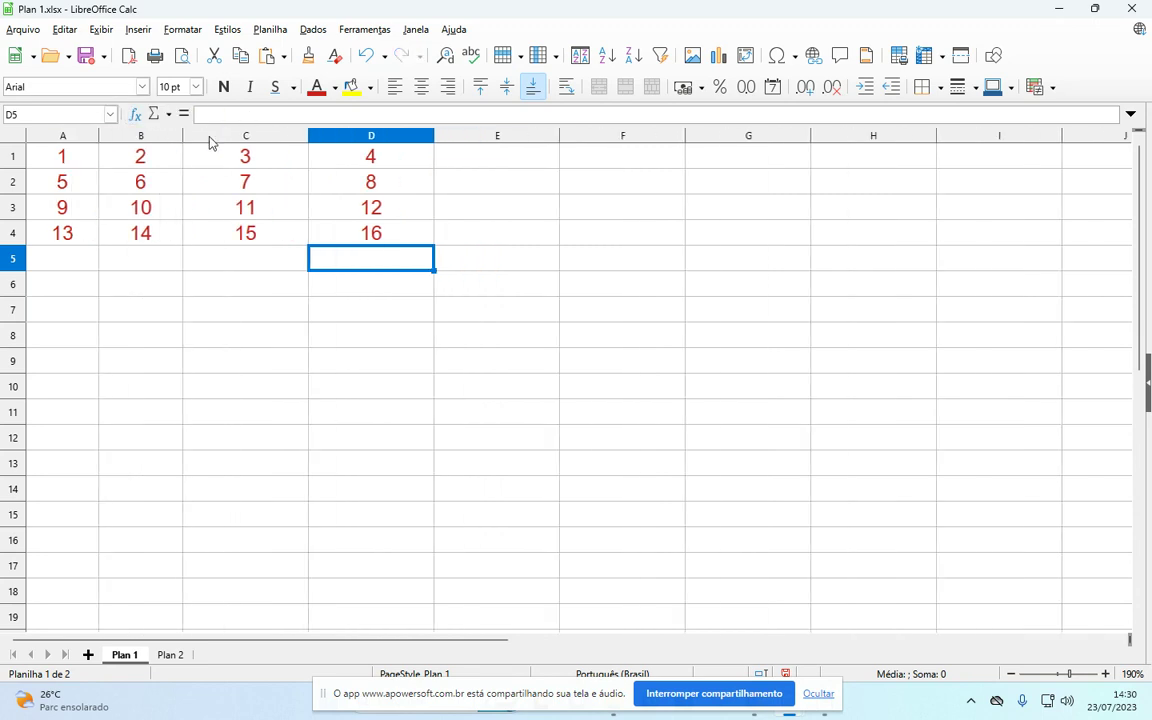
drag(23, 168, 21, 178)
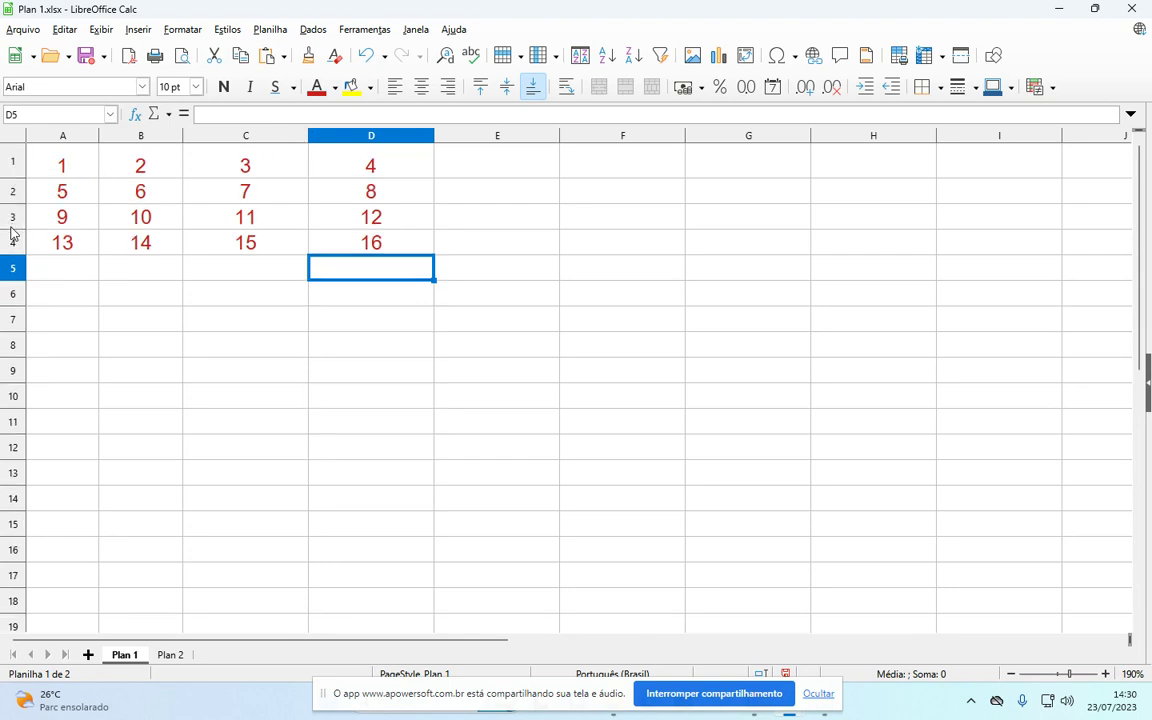
drag(12, 228, 12, 245)
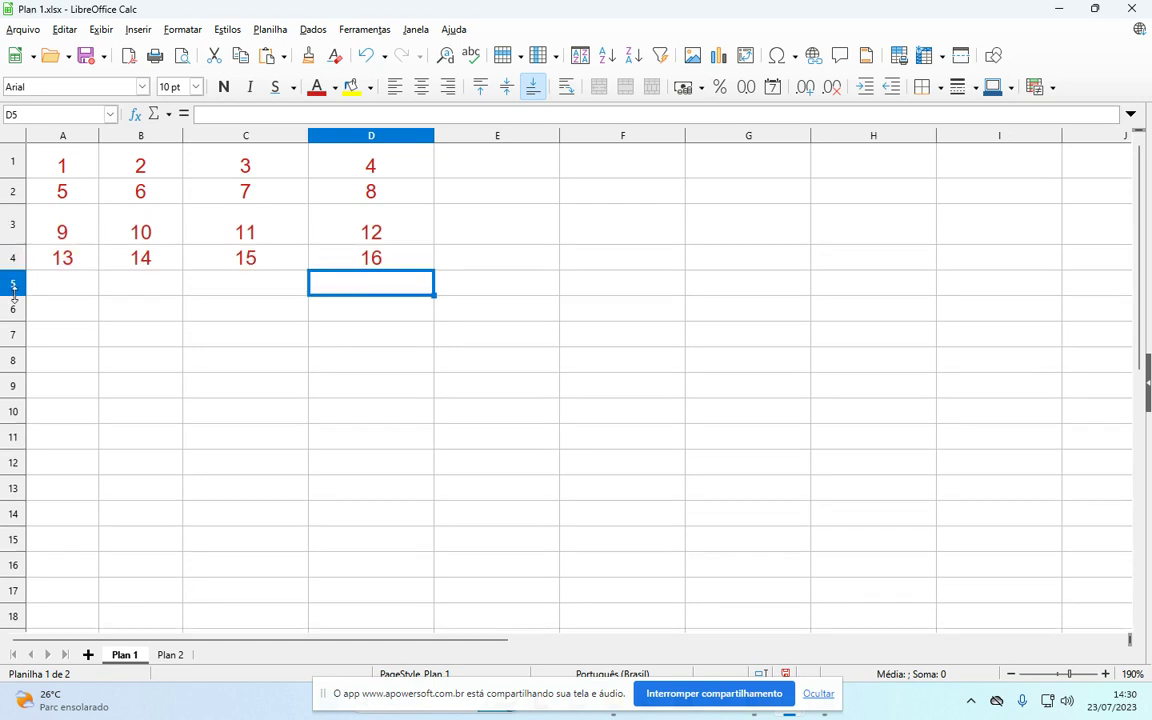
drag(15, 204, 15, 229)
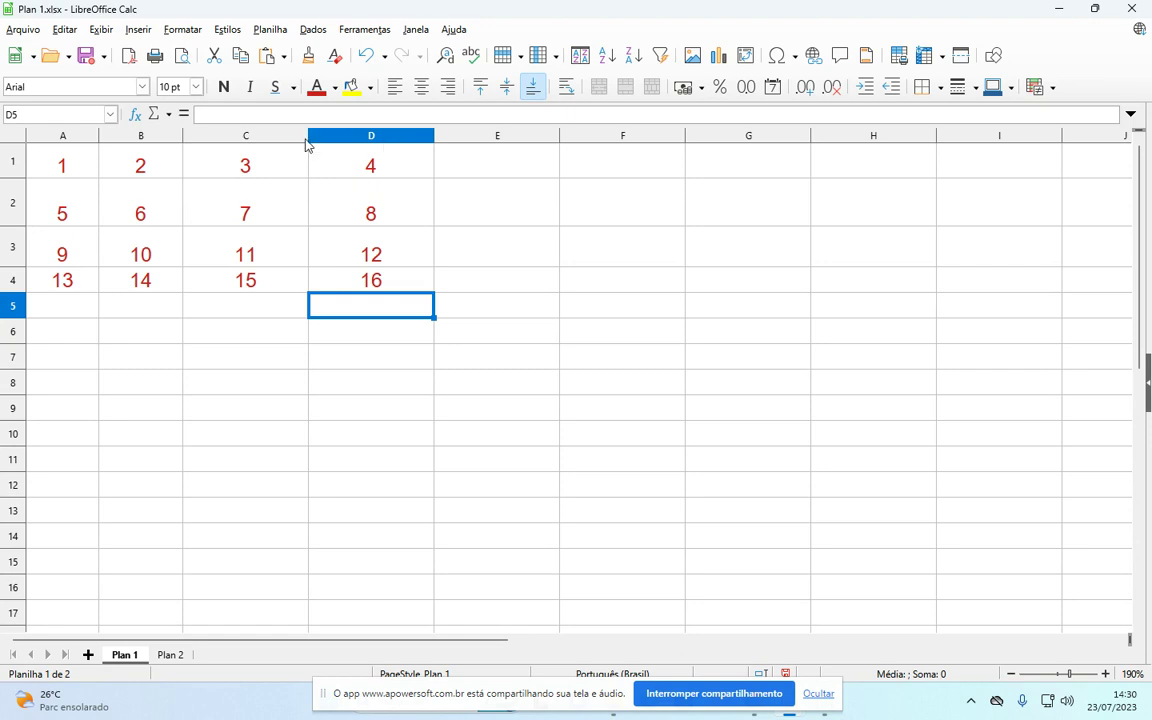
- Narrow columns C and B so they are only slightly wider than their two-digit numbers
drag(308, 138, 330, 137)
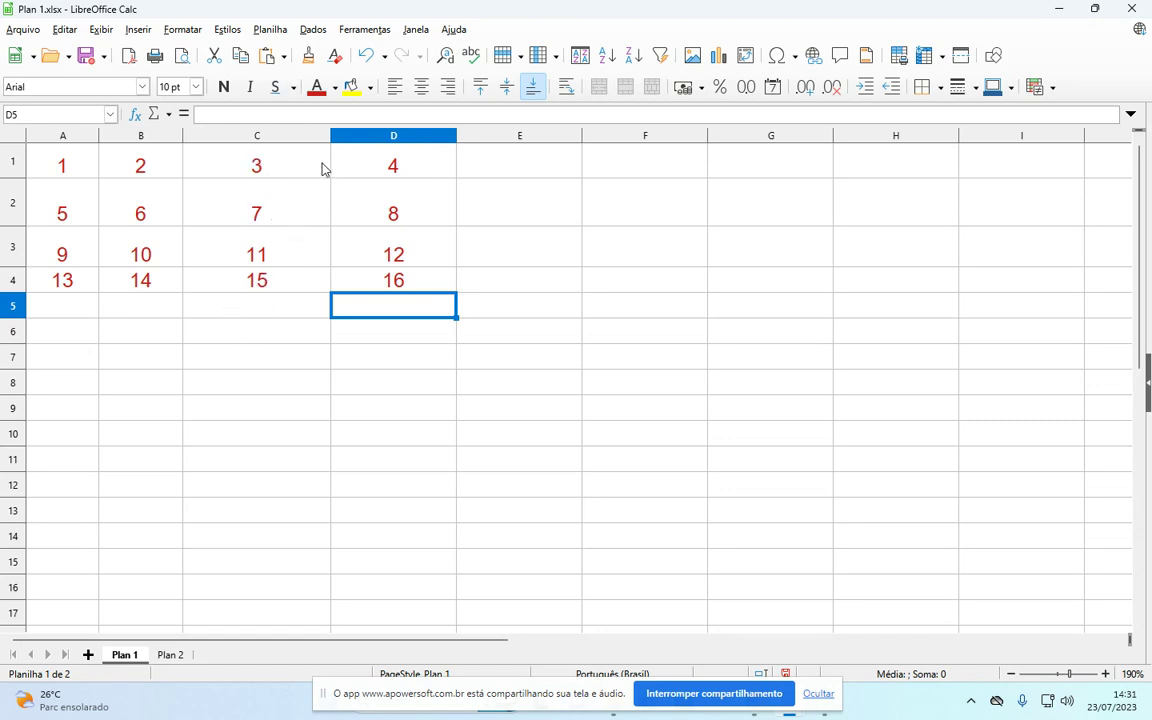
drag(331, 138, 221, 138)
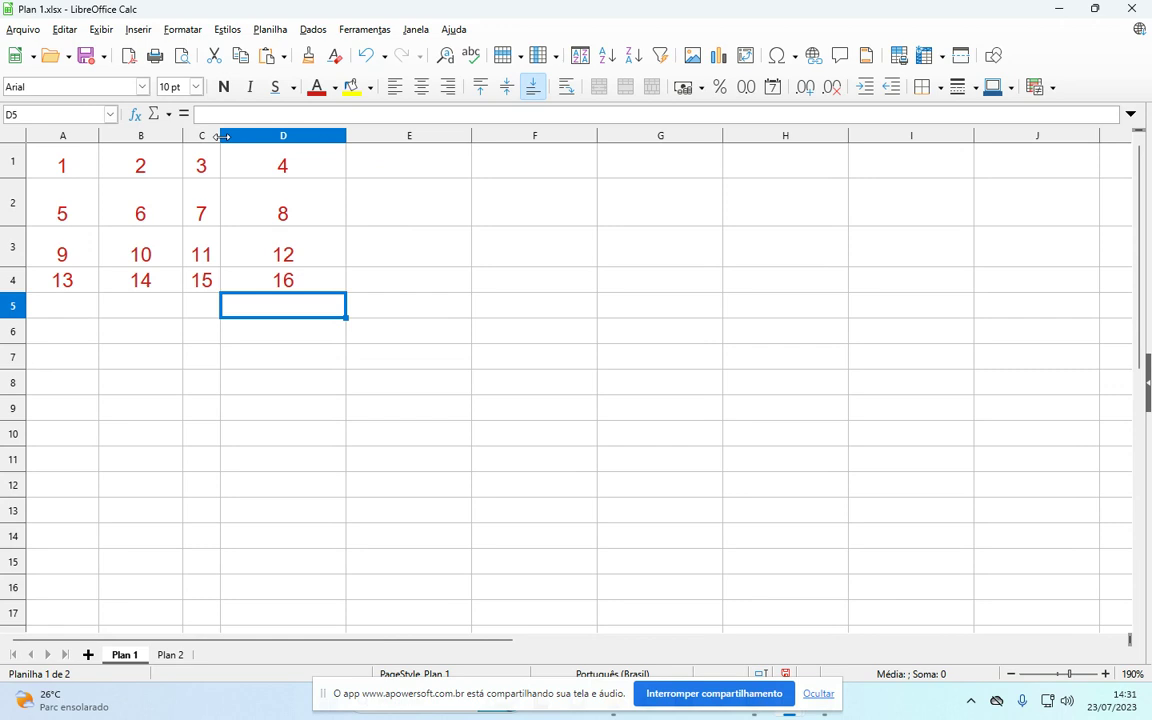
drag(183, 136, 137, 136)
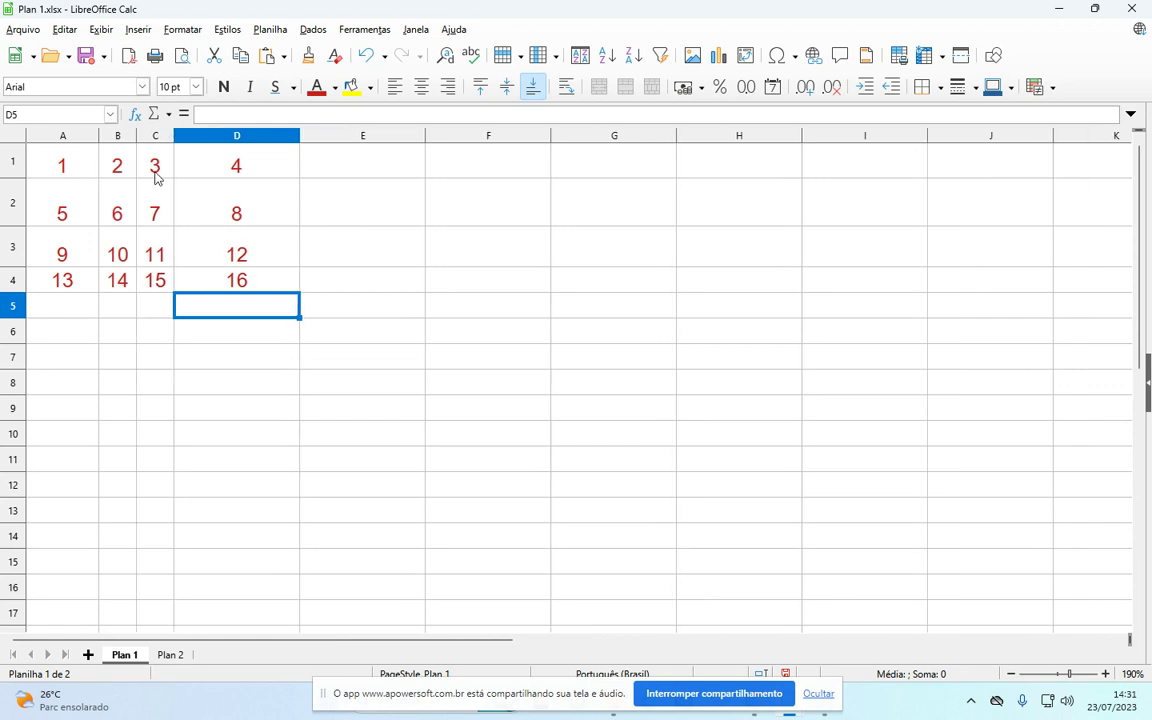
- Apply optimal column width and optimal row height to the whole sheet
click(22, 136)
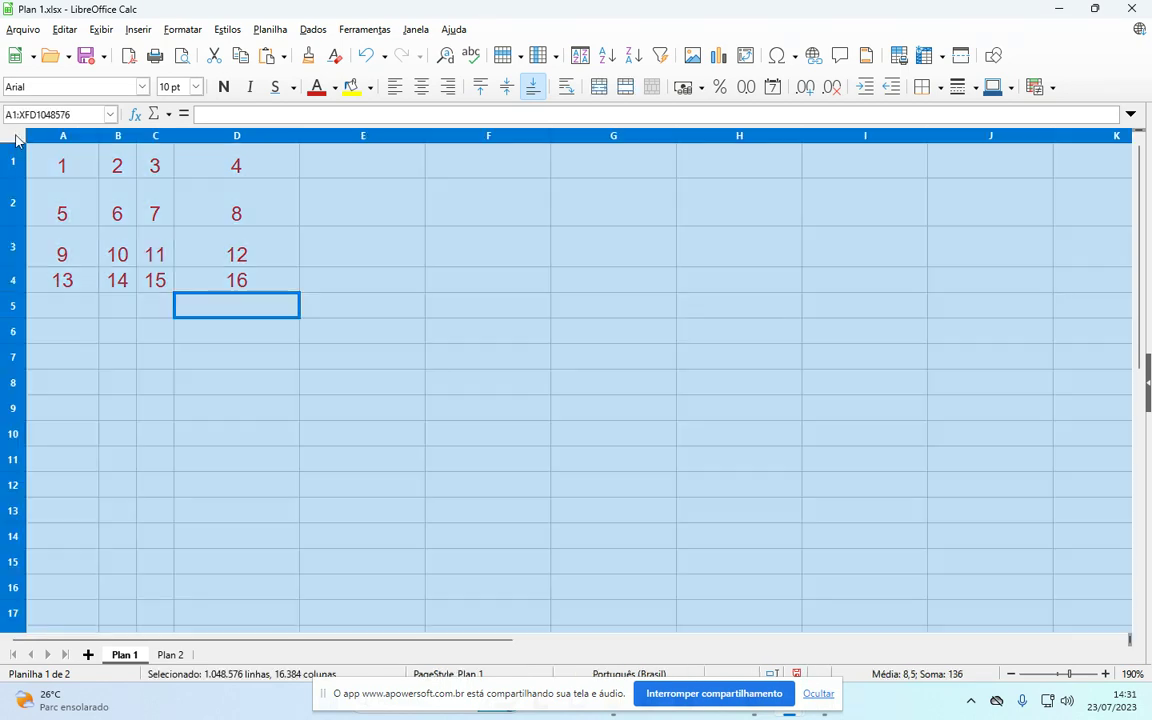
double_click(299, 135)
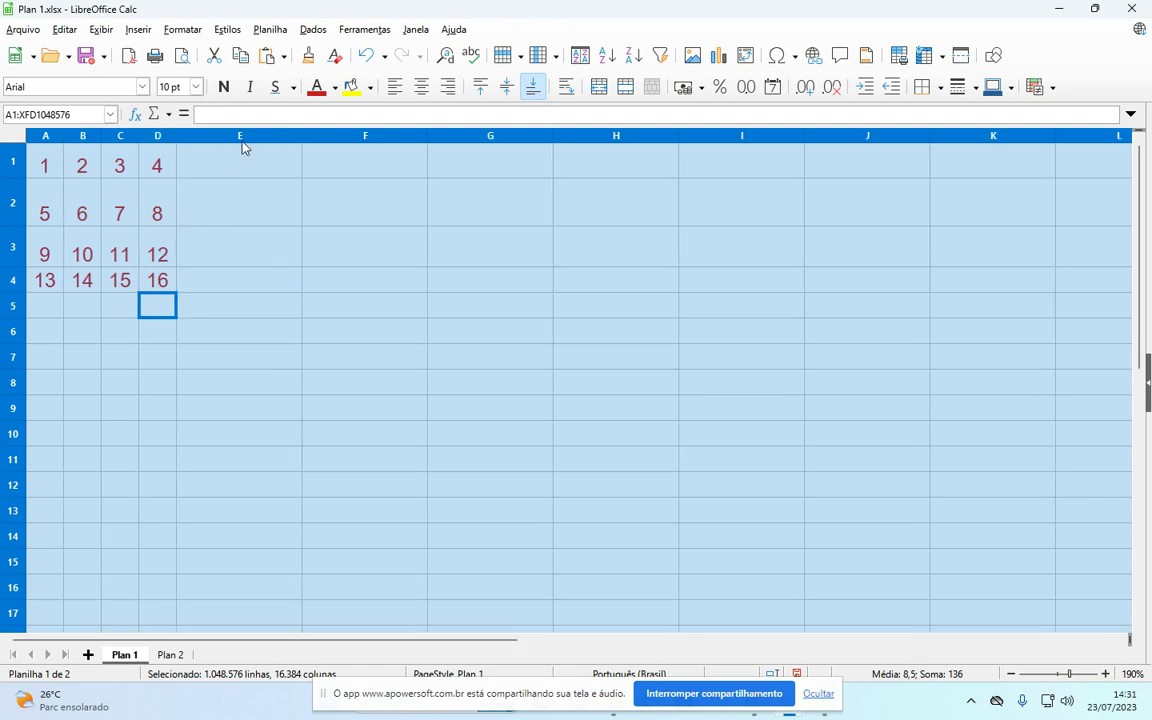
double_click(21, 266)
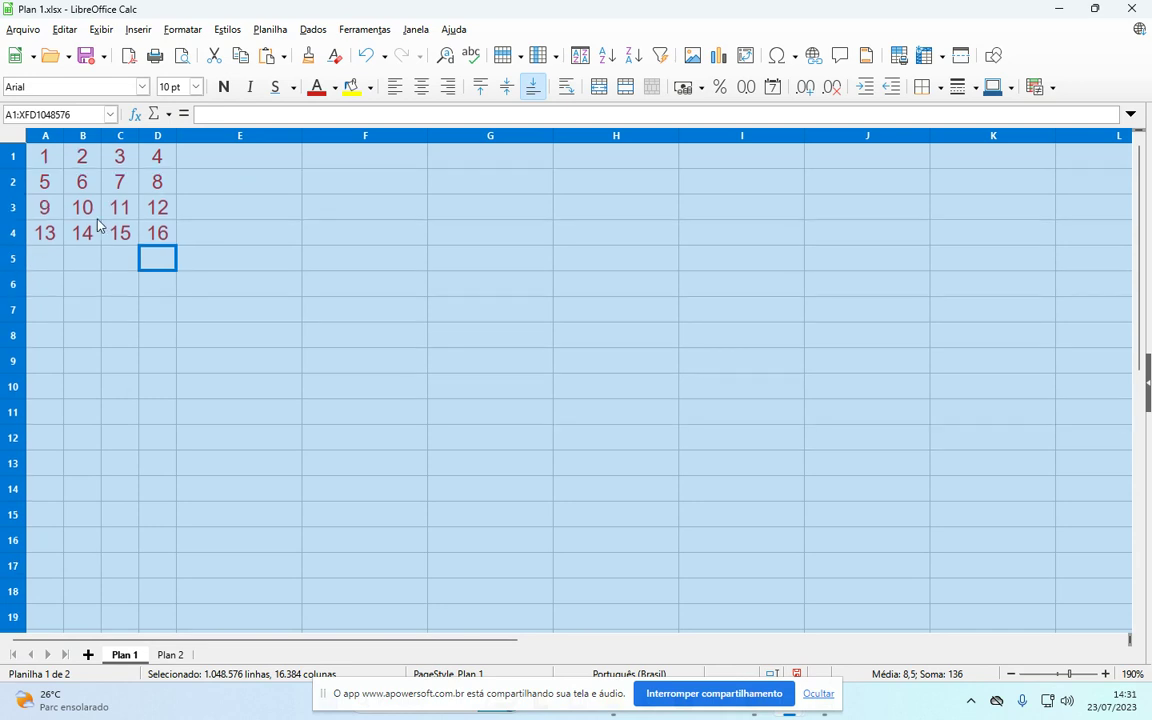
click(199, 315)
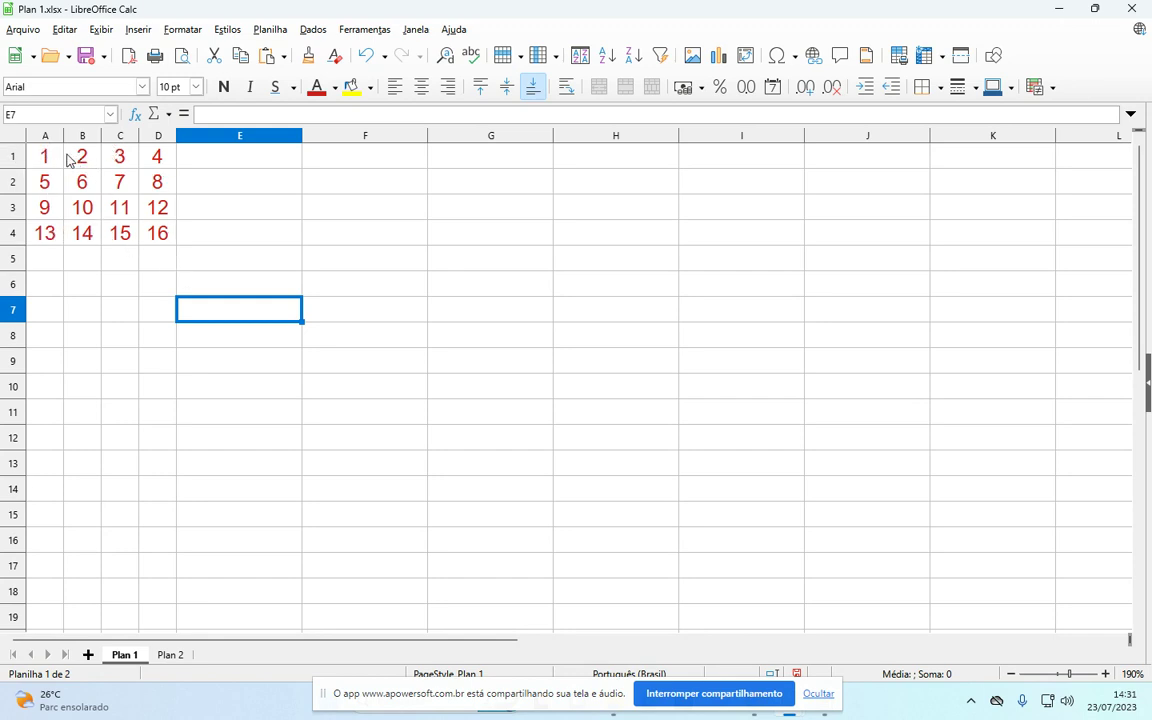
- Undo the optimal row height and optimal column width changes, and clear the whole-sheet selection
click(369, 57)
click(369, 57)
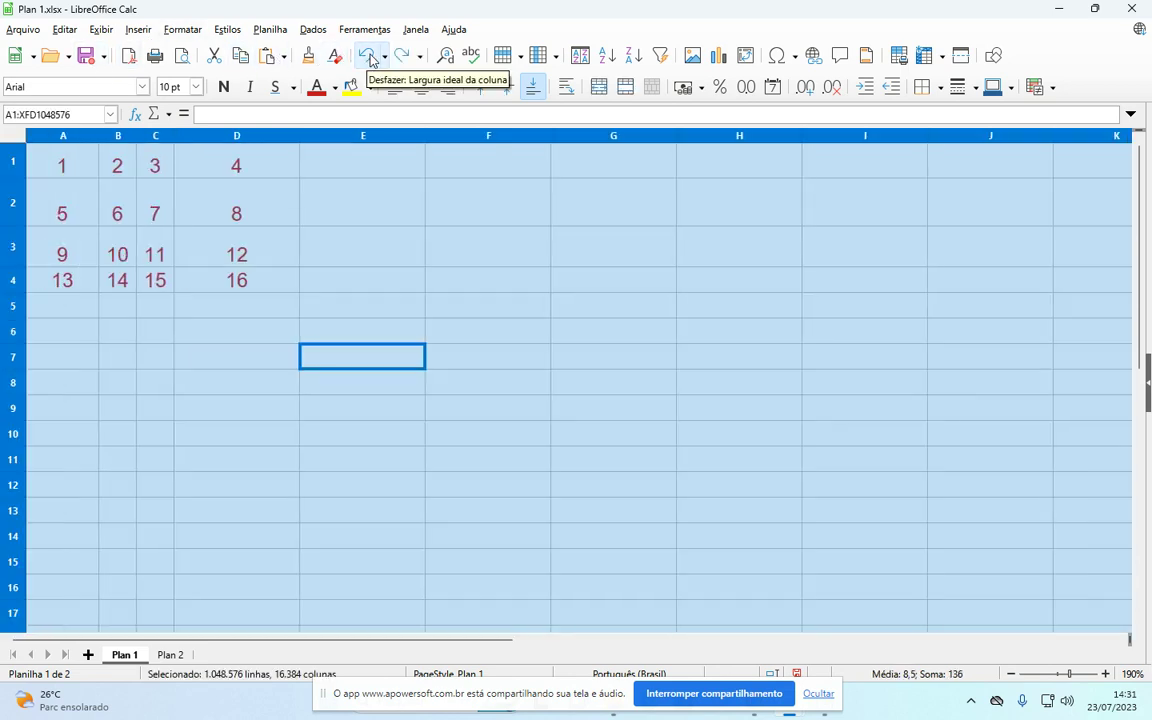
click(267, 244)
- Set one uniform width, narrower than the default, for columns A to D
click(160, 140)
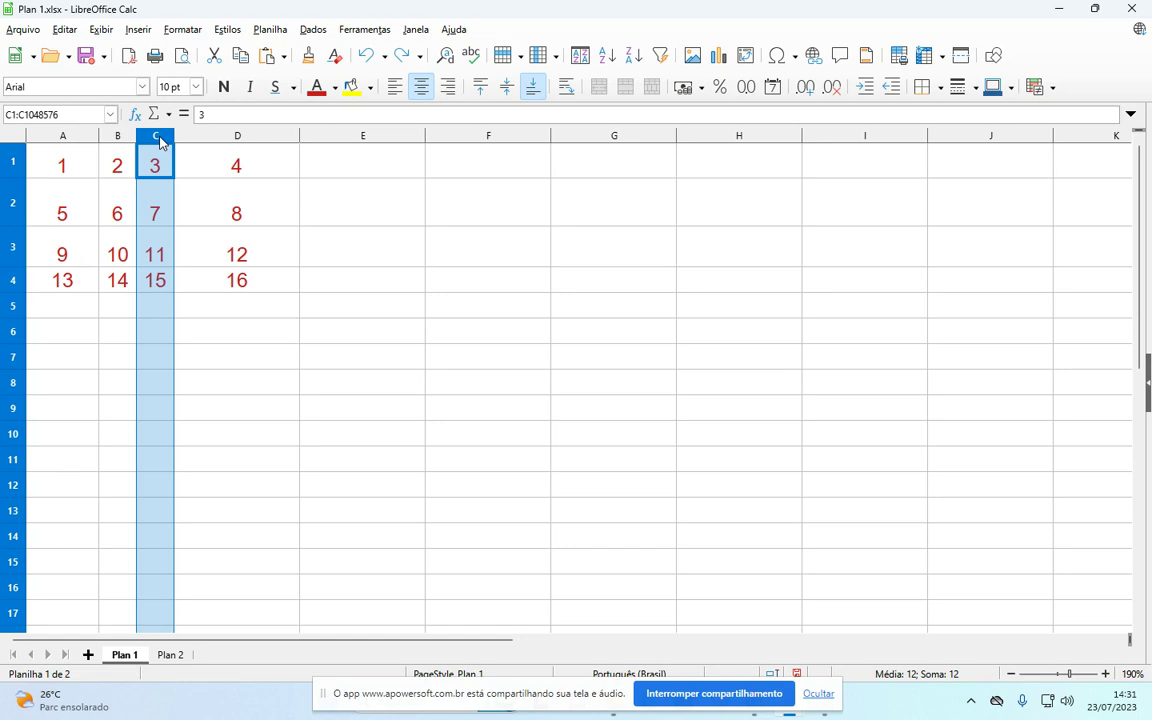
click(195, 208)
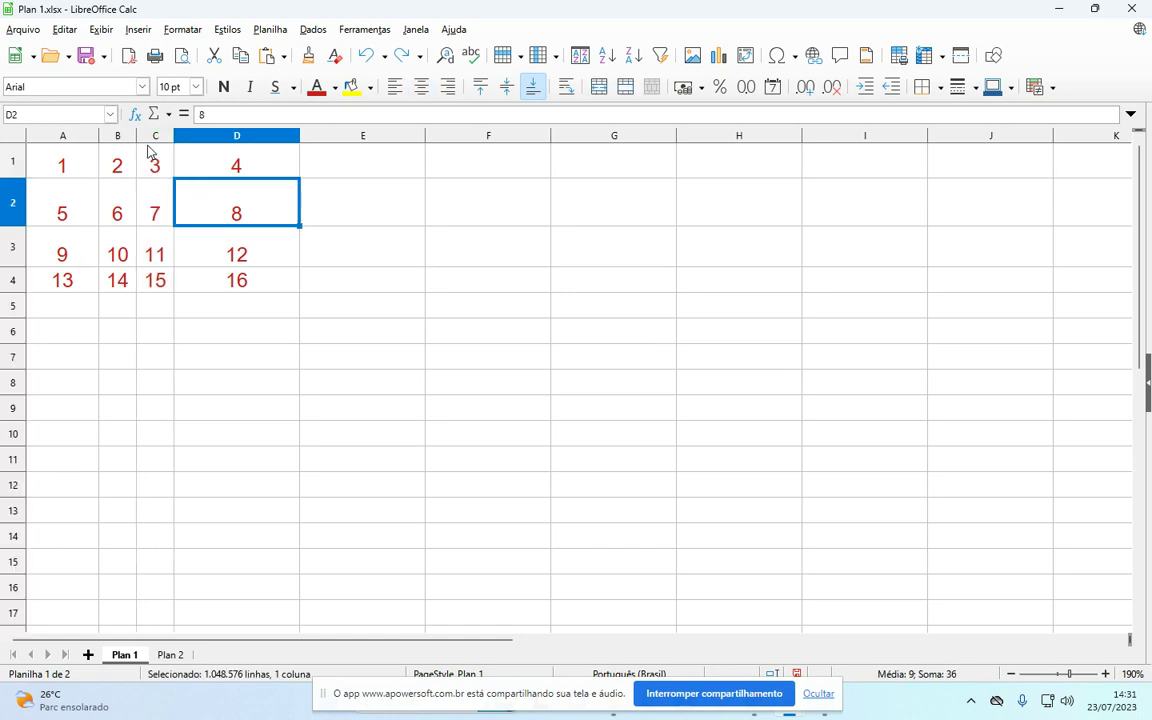
drag(88, 135, 228, 141)
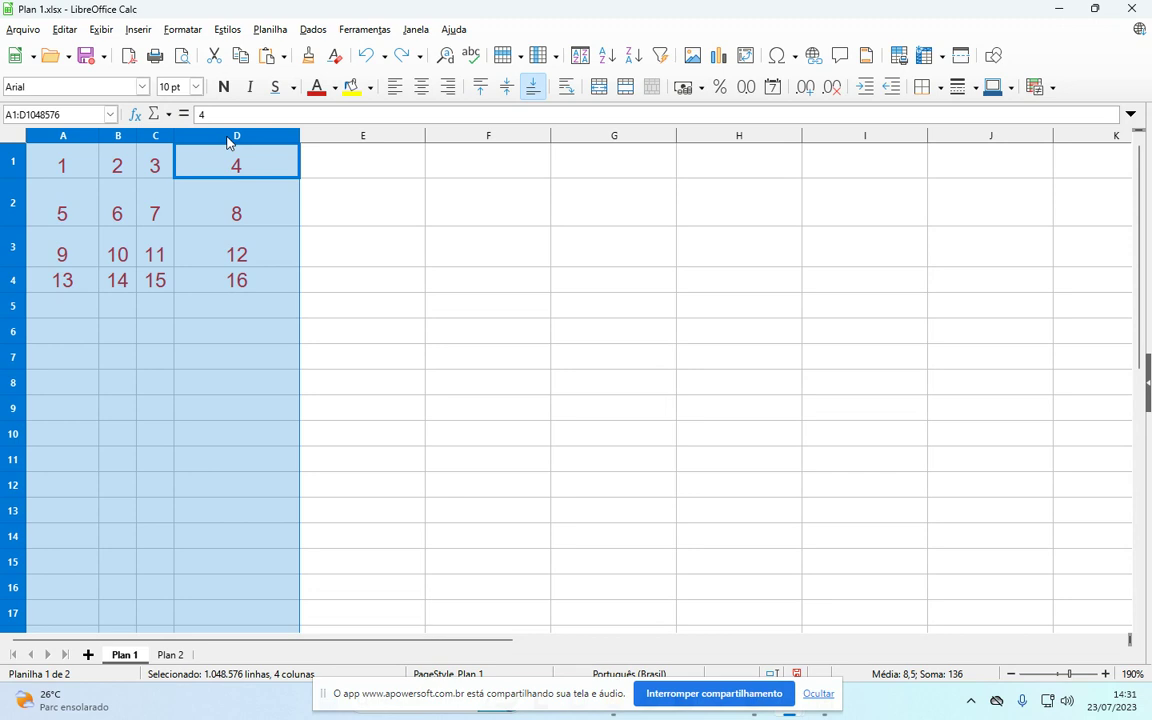
right_click(228, 141)
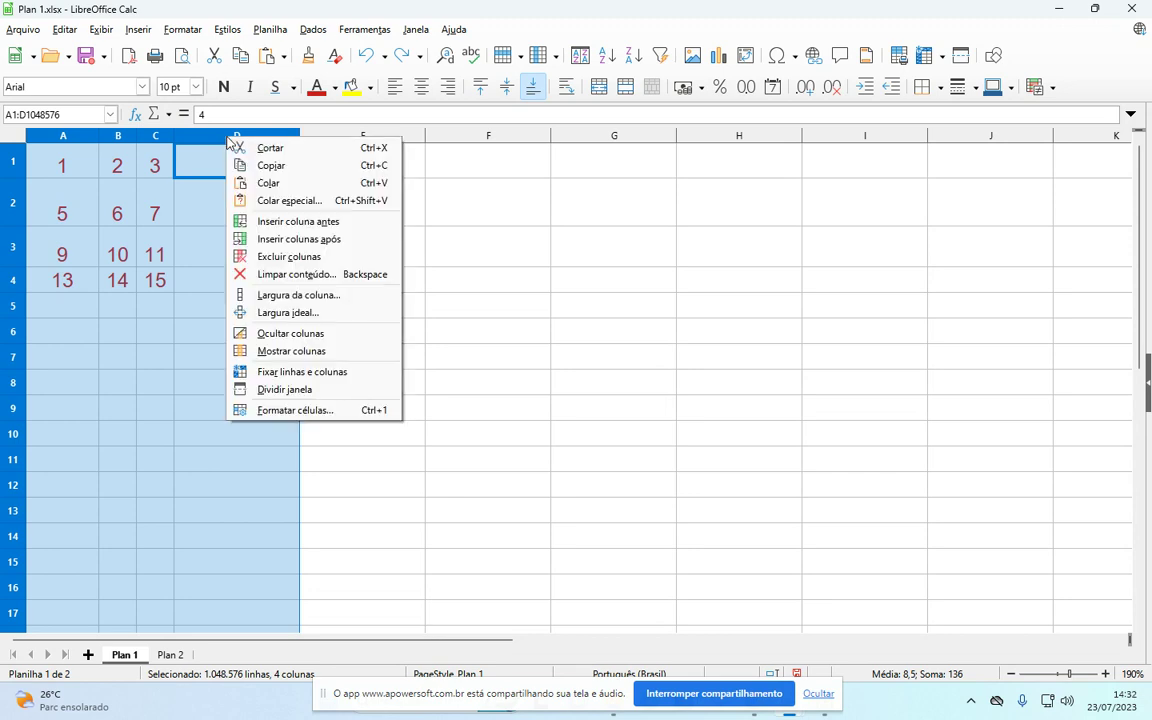
click(325, 298)
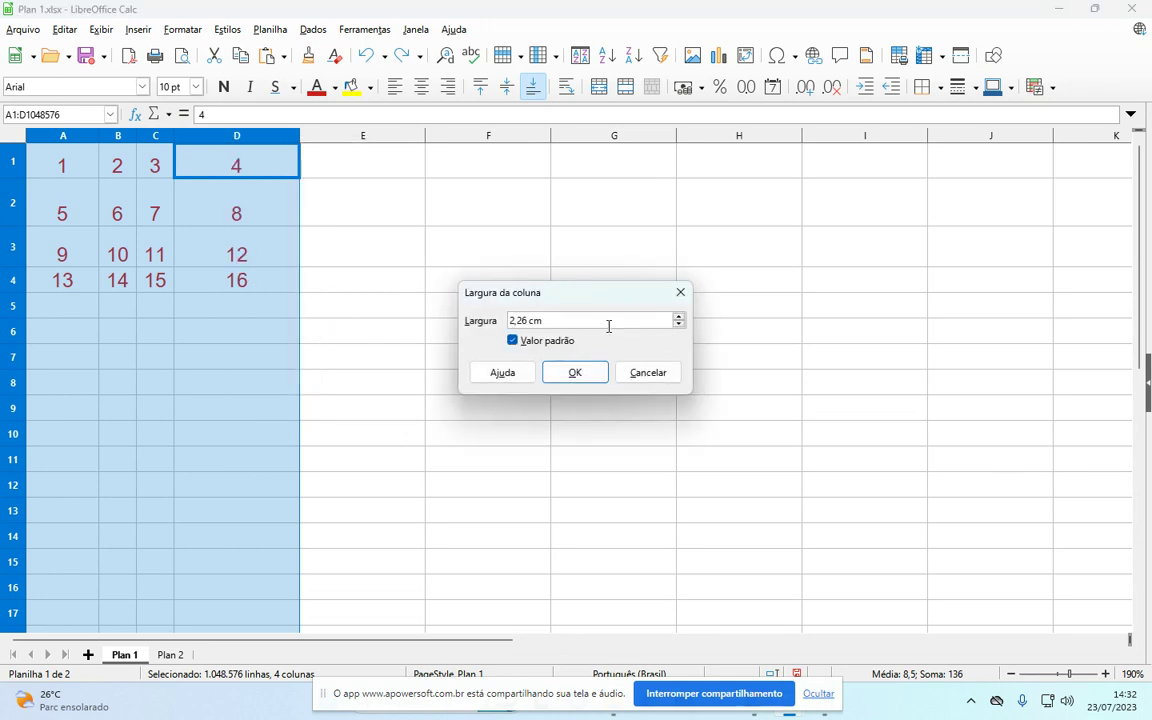
click(535, 342)
click(679, 316)
click(679, 316)
click(585, 378)
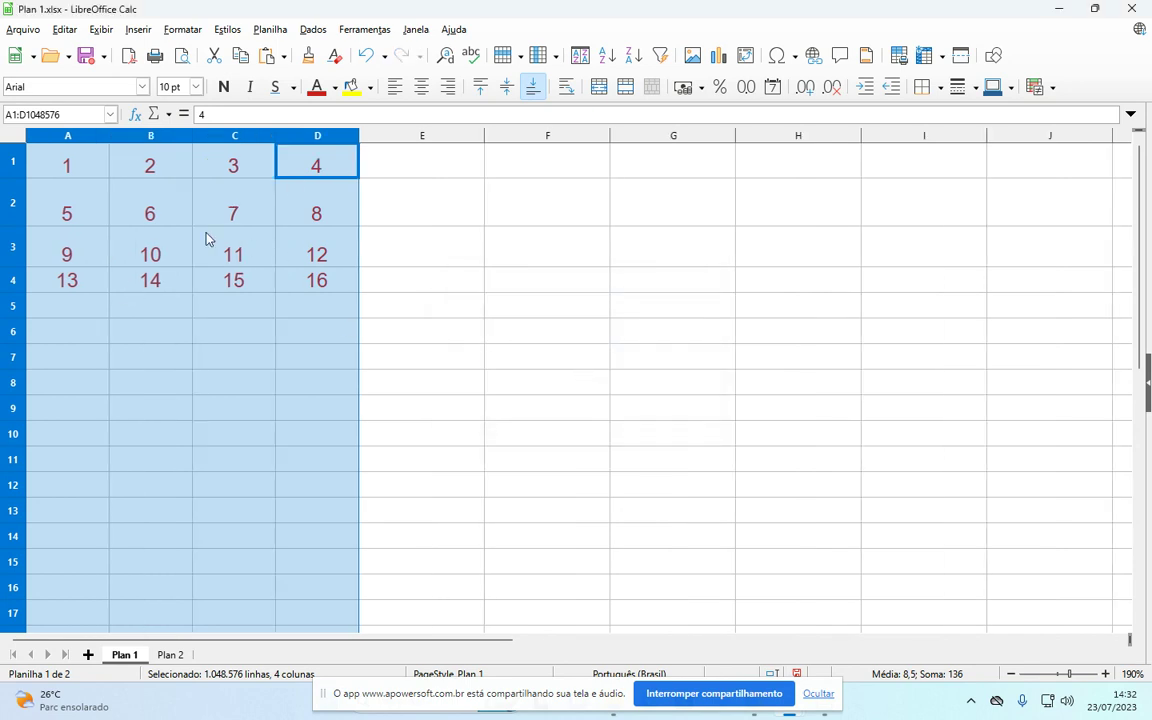
click(181, 314)
- Set one uniform height, taller than the default, for rows 1 to 4
drag(9, 163, 8, 283)
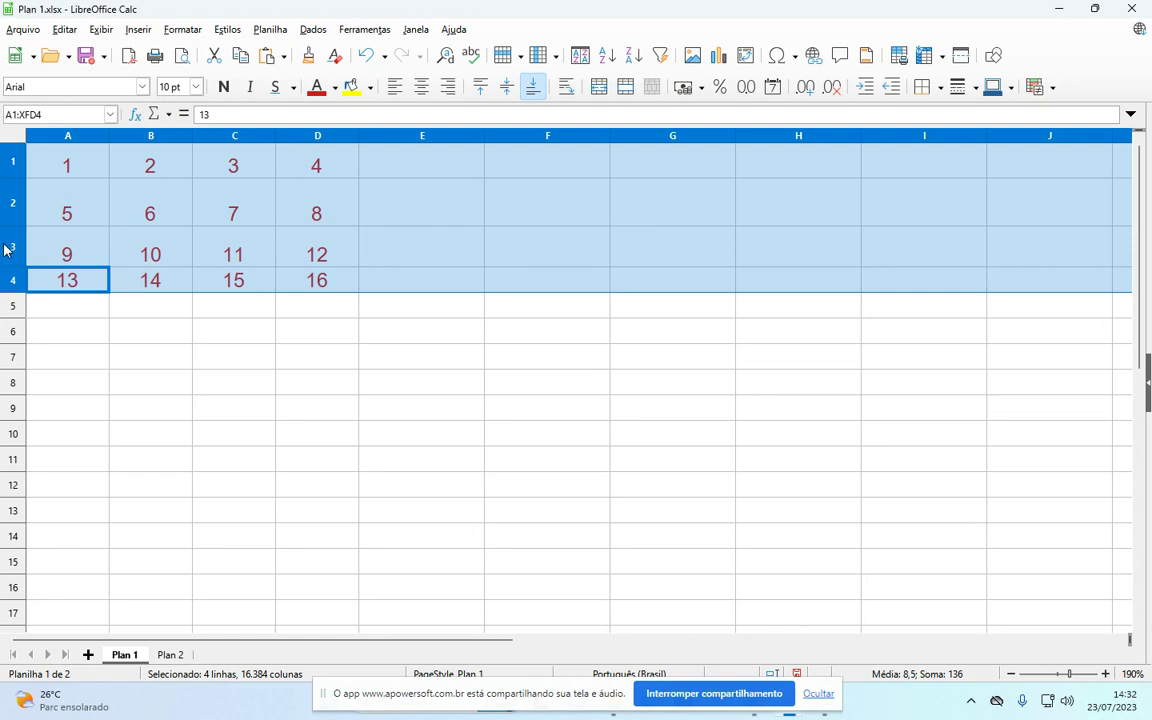
right_click(8, 244)
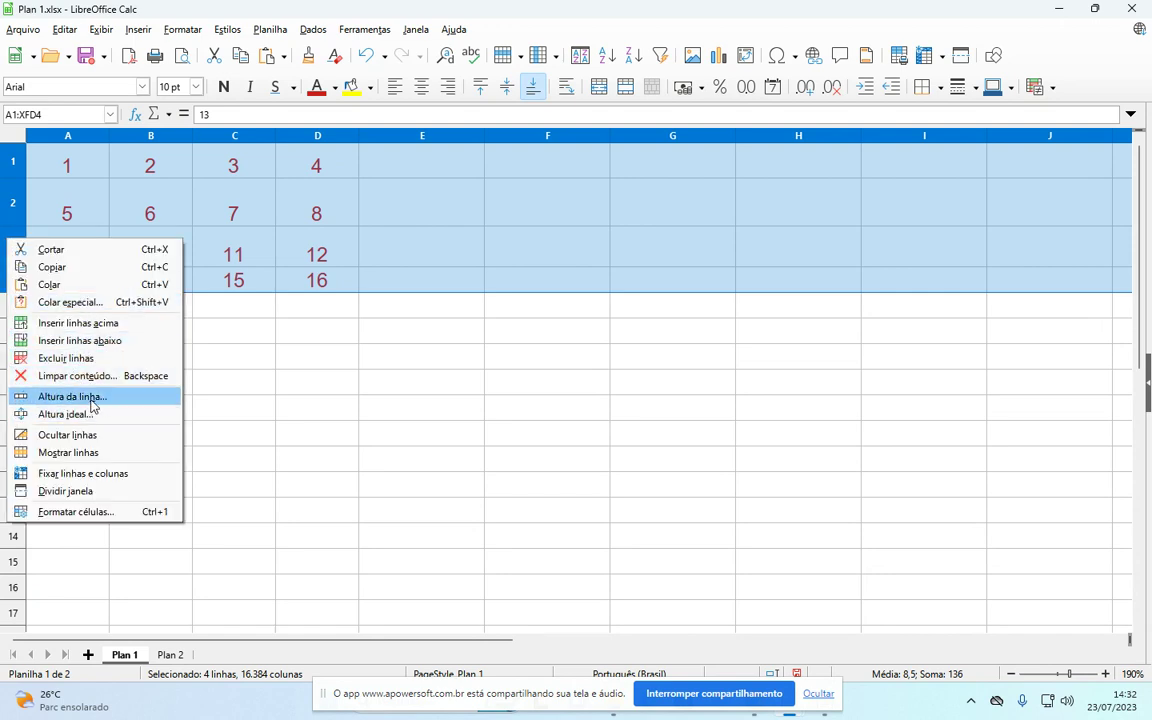
click(81, 398)
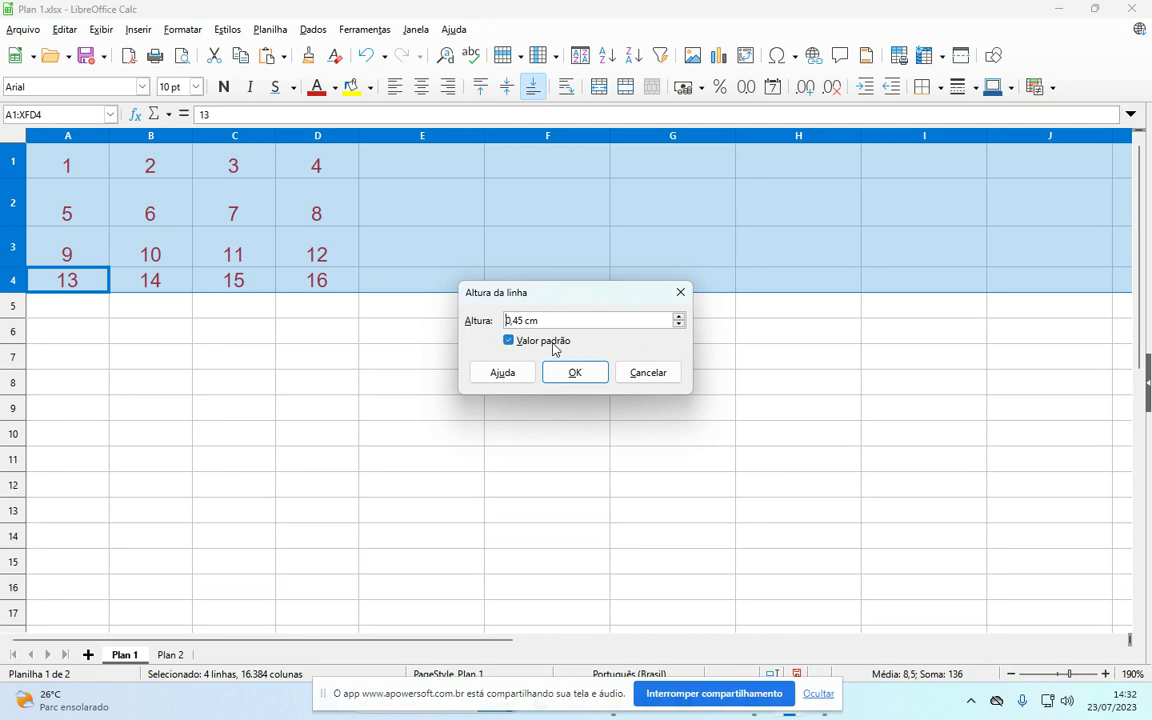
click(679, 317)
click(566, 374)
click(348, 457)
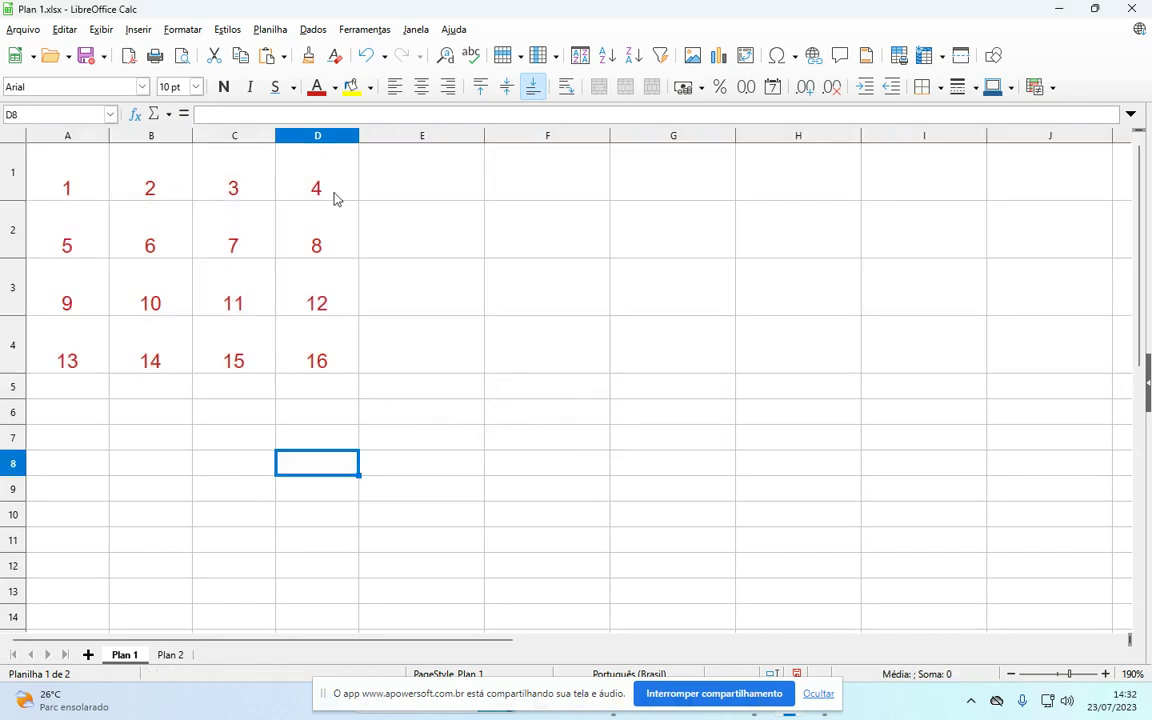
- Centre the contents of cells A1:D4 vertically
drag(90, 172, 285, 362)
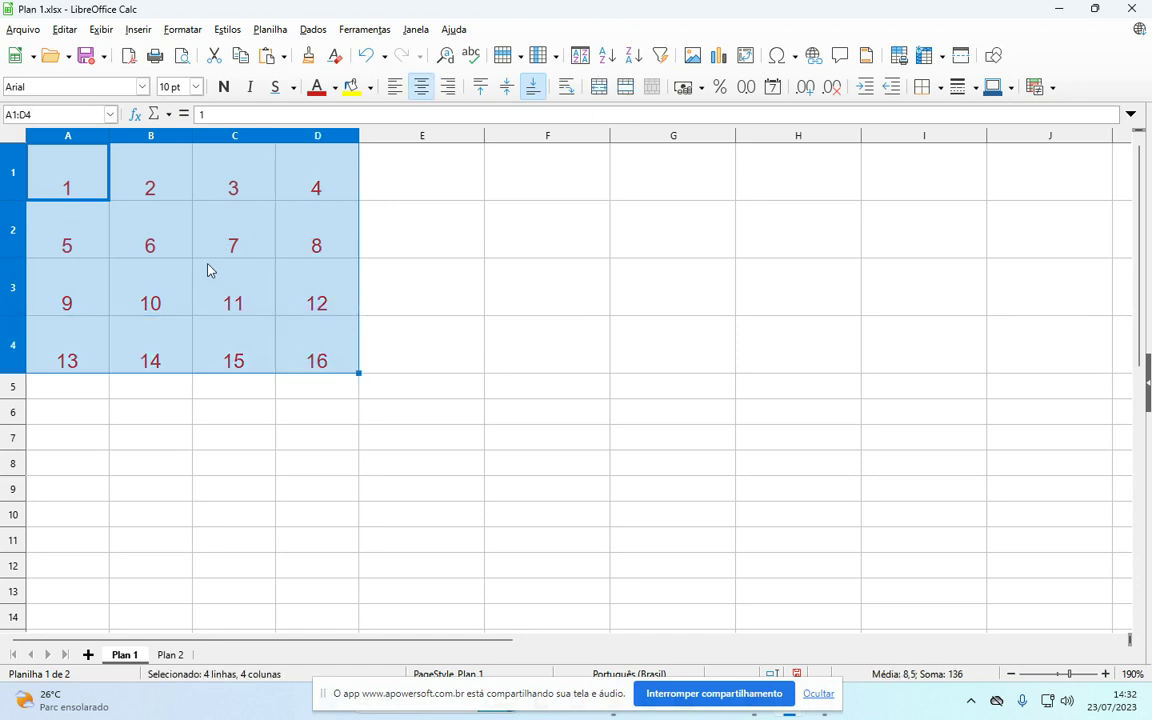
click(509, 91)
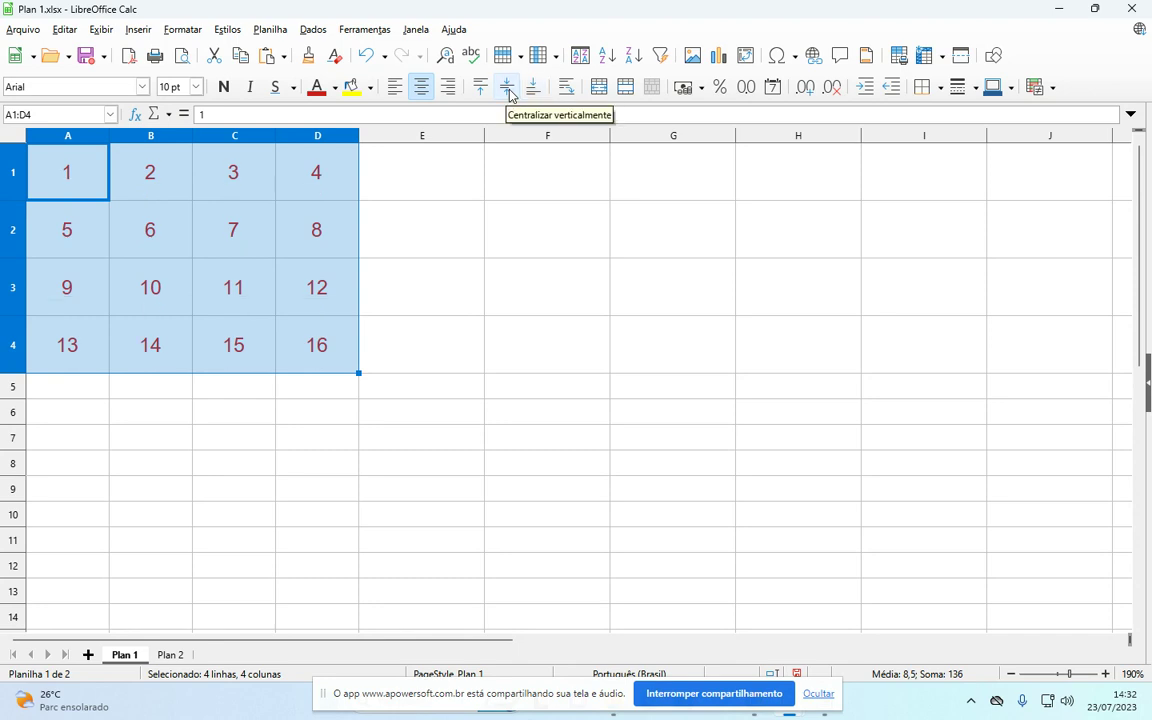
click(420, 301)
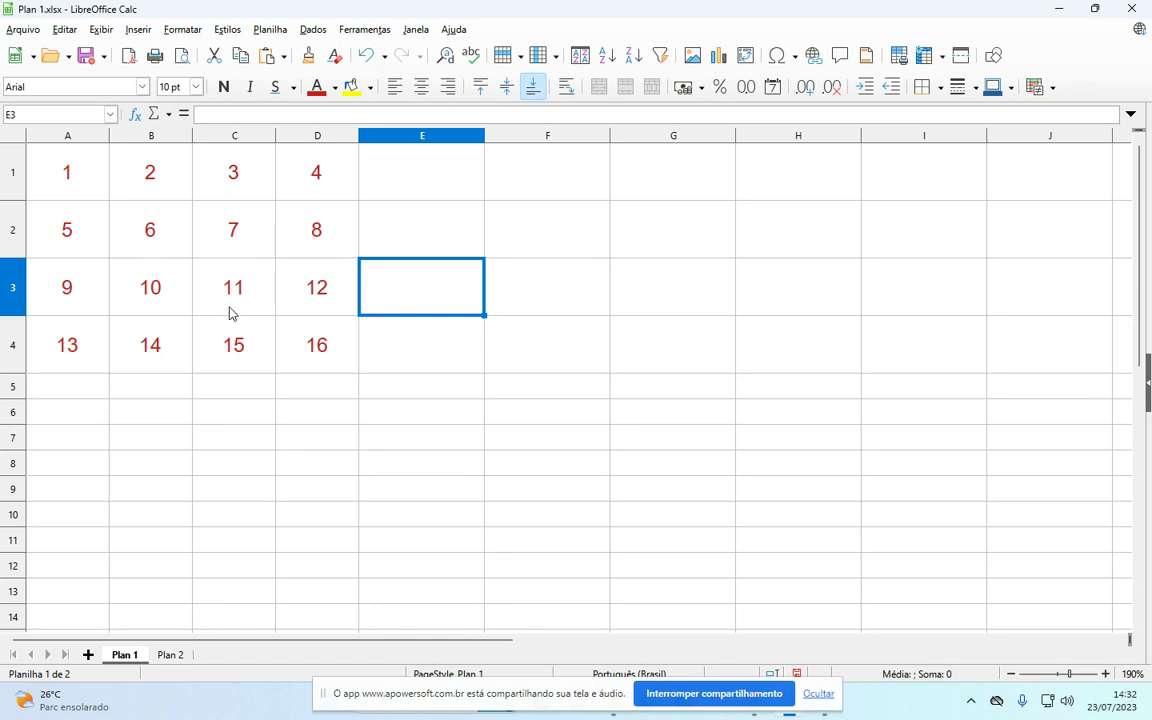
- Apply borders to all outer and inner edges of cells A1:D4
drag(77, 165, 304, 346)
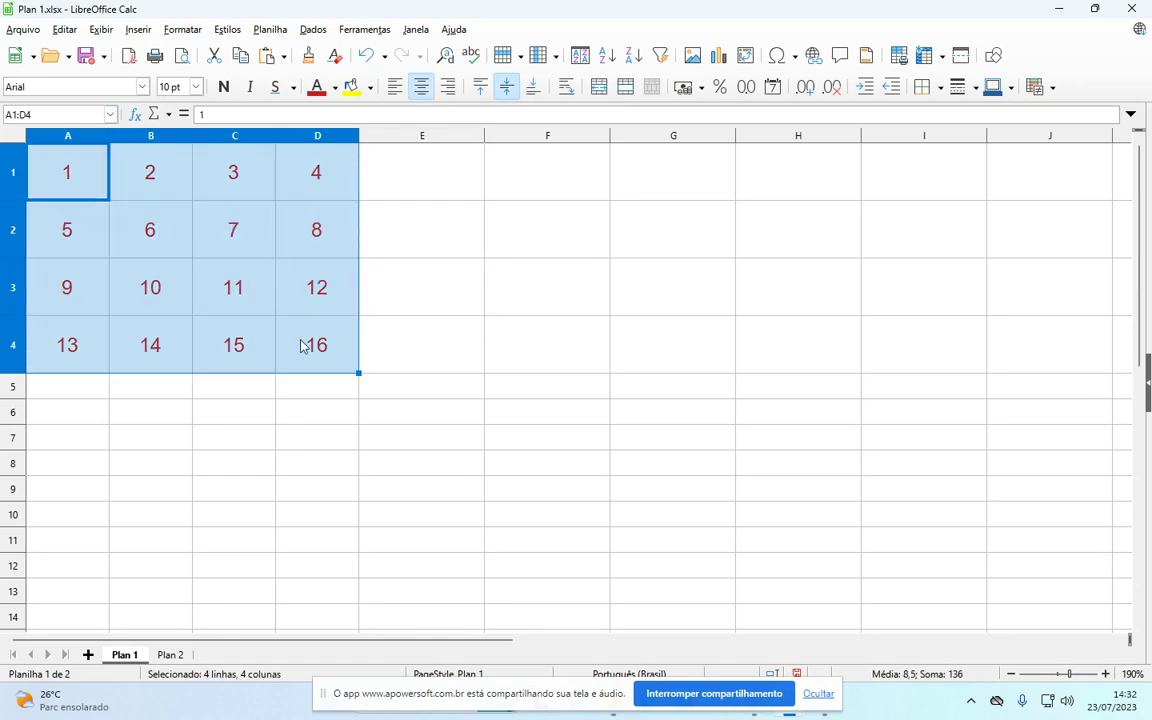
click(940, 87)
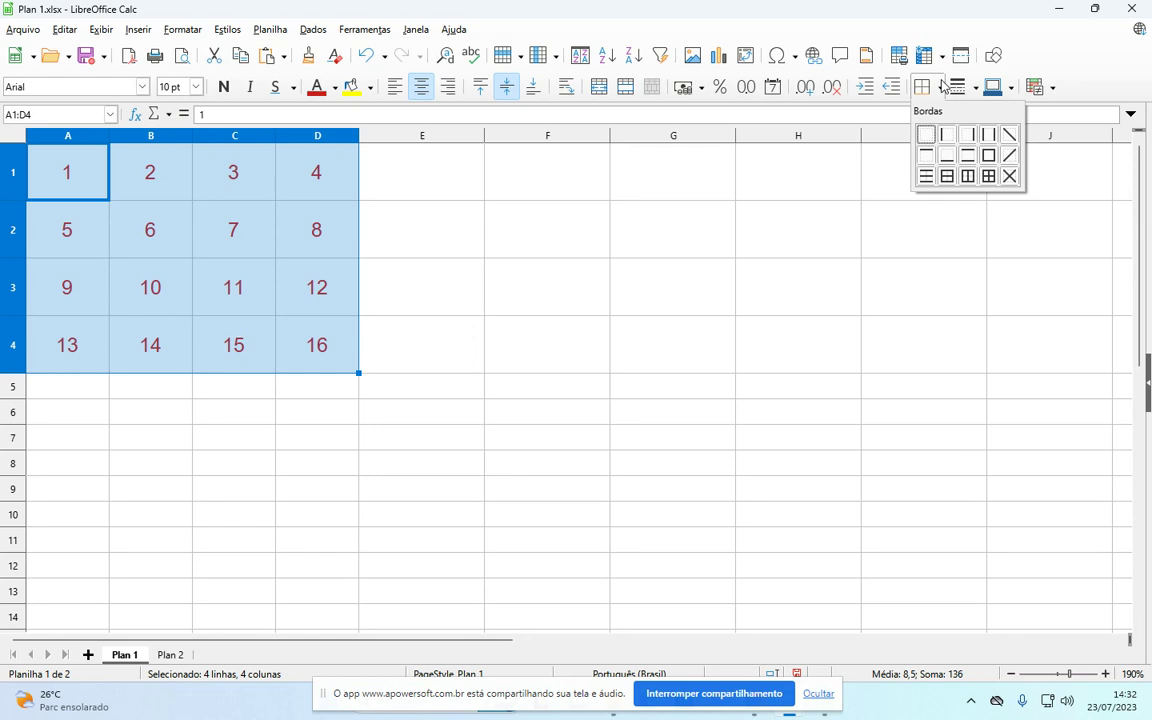
click(988, 176)
click(203, 388)
drag(77, 180, 280, 345)
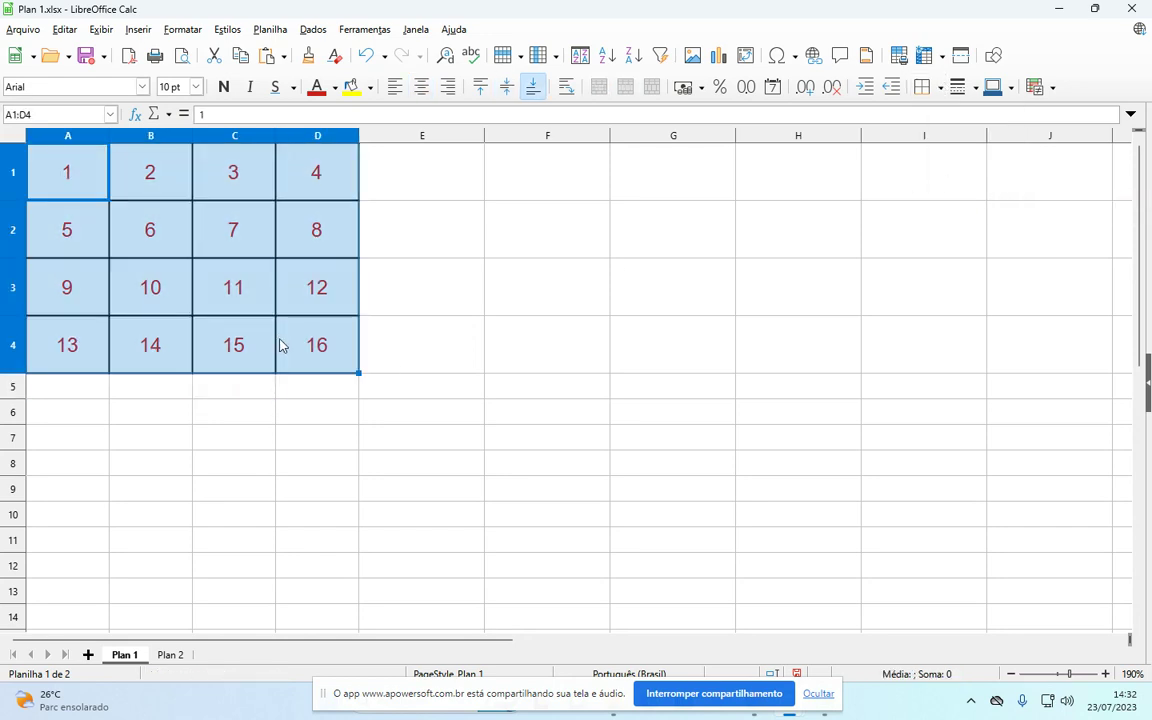
click(940, 88)
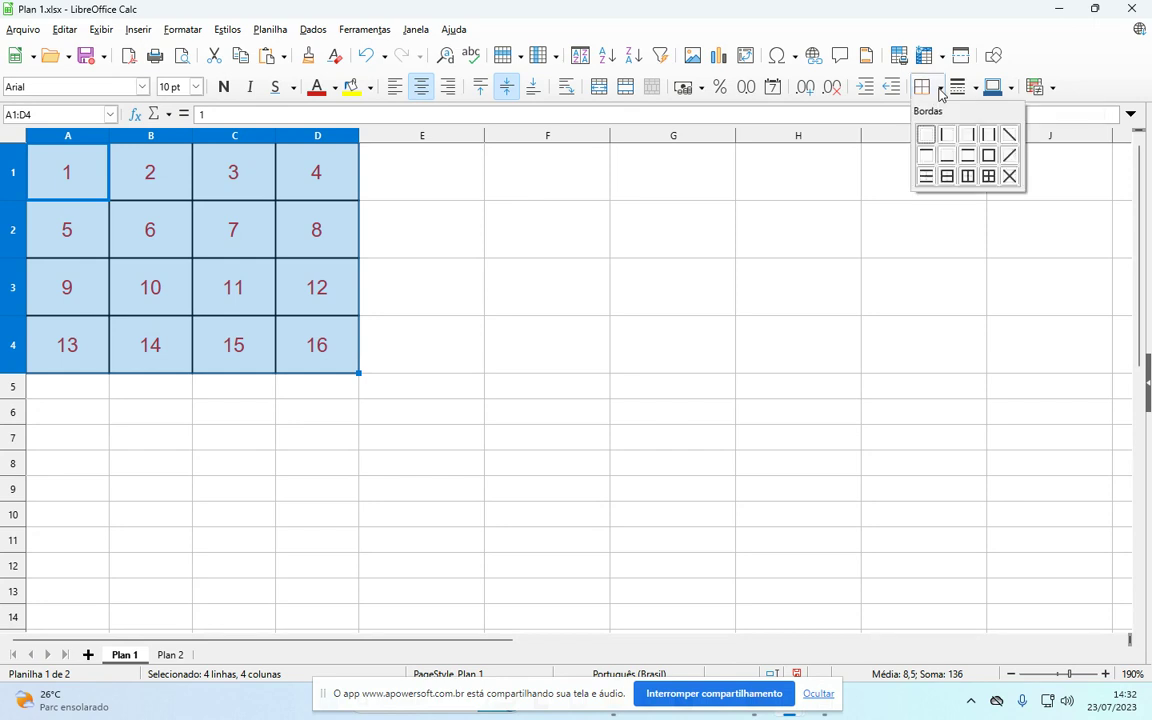
click(751, 248)
click(200, 241)
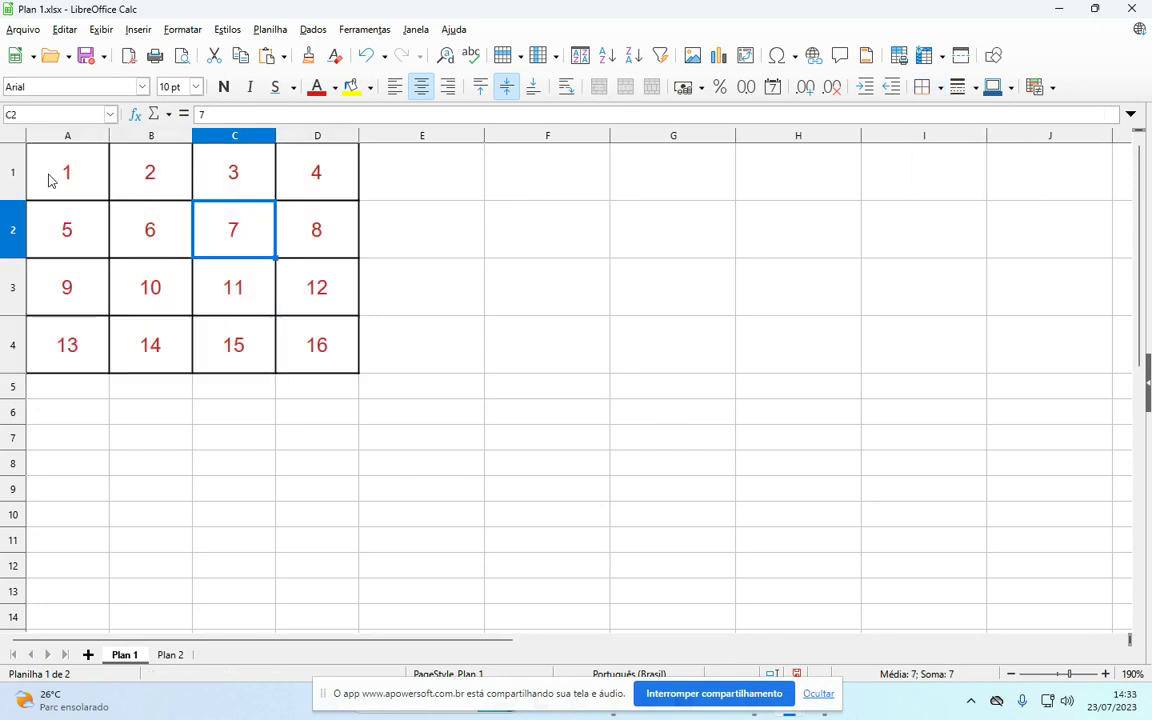
click(300, 266)
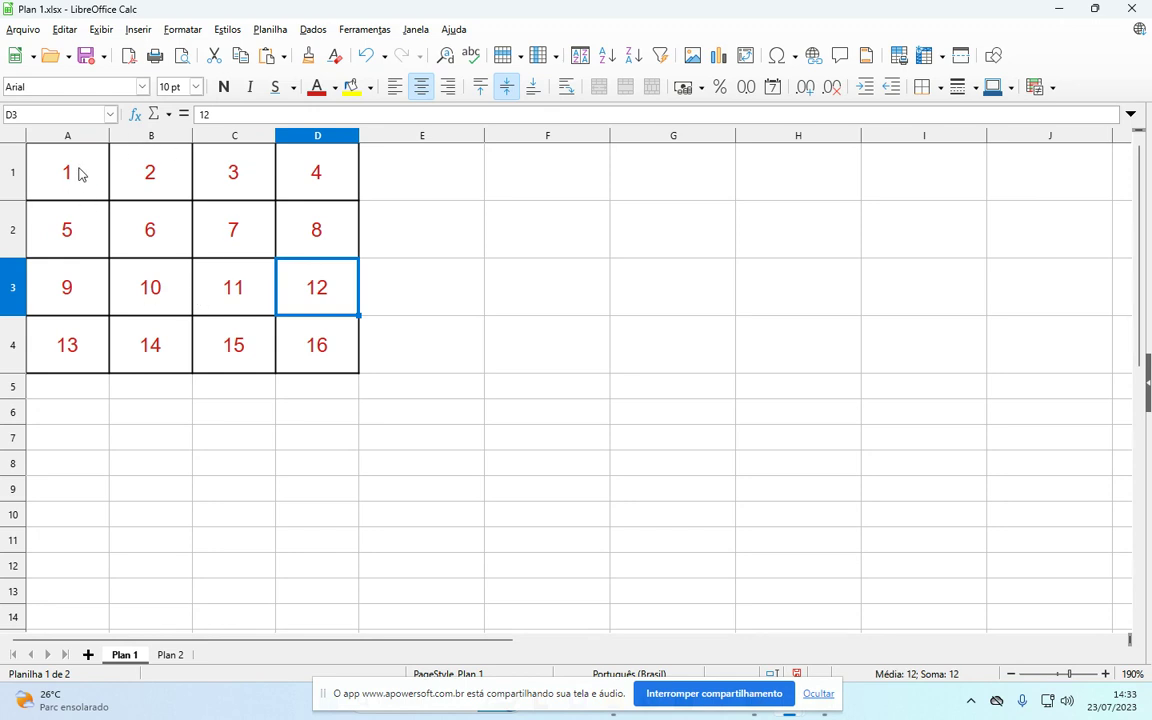
- Examine the border settings of cells A1:D4 in the cell formatting options and mark the inner lines in the preview
drag(92, 174, 319, 342)
right_click(319, 342)
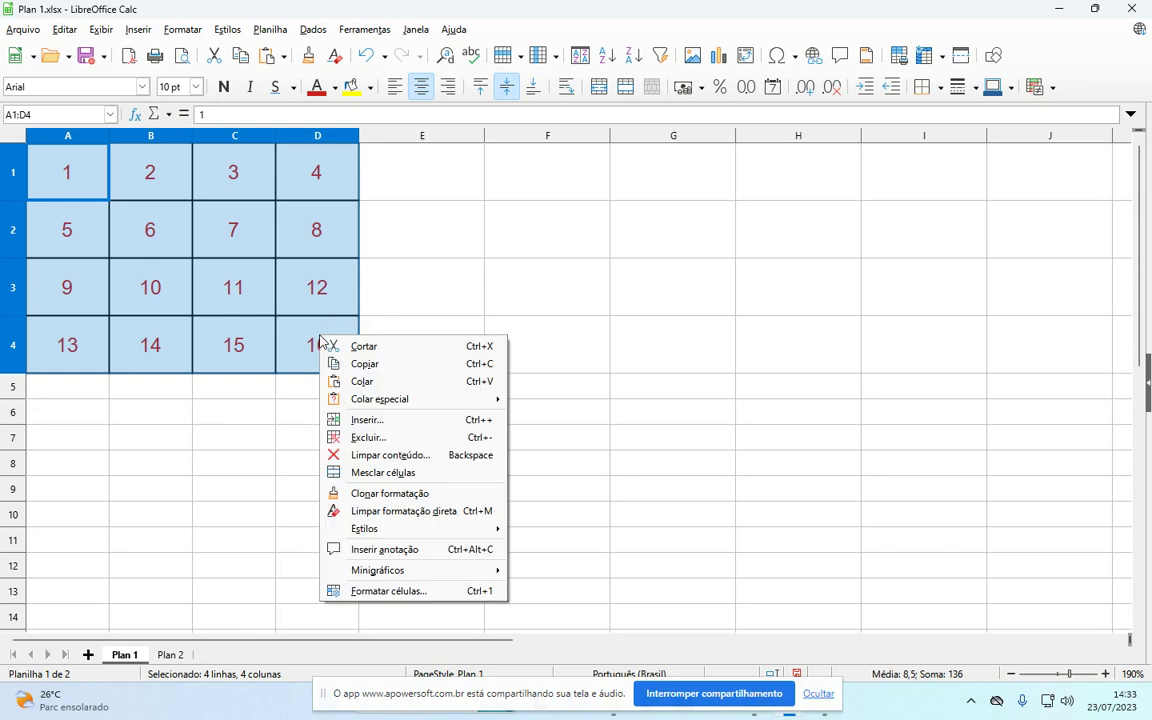
click(412, 592)
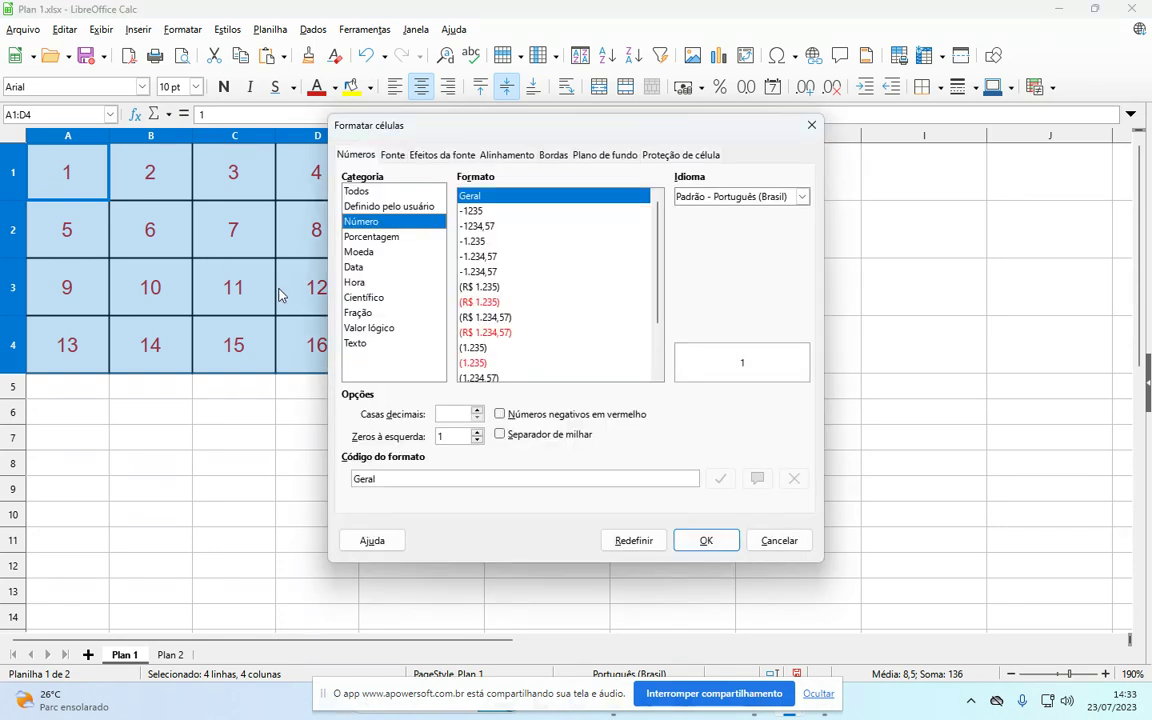
click(556, 157)
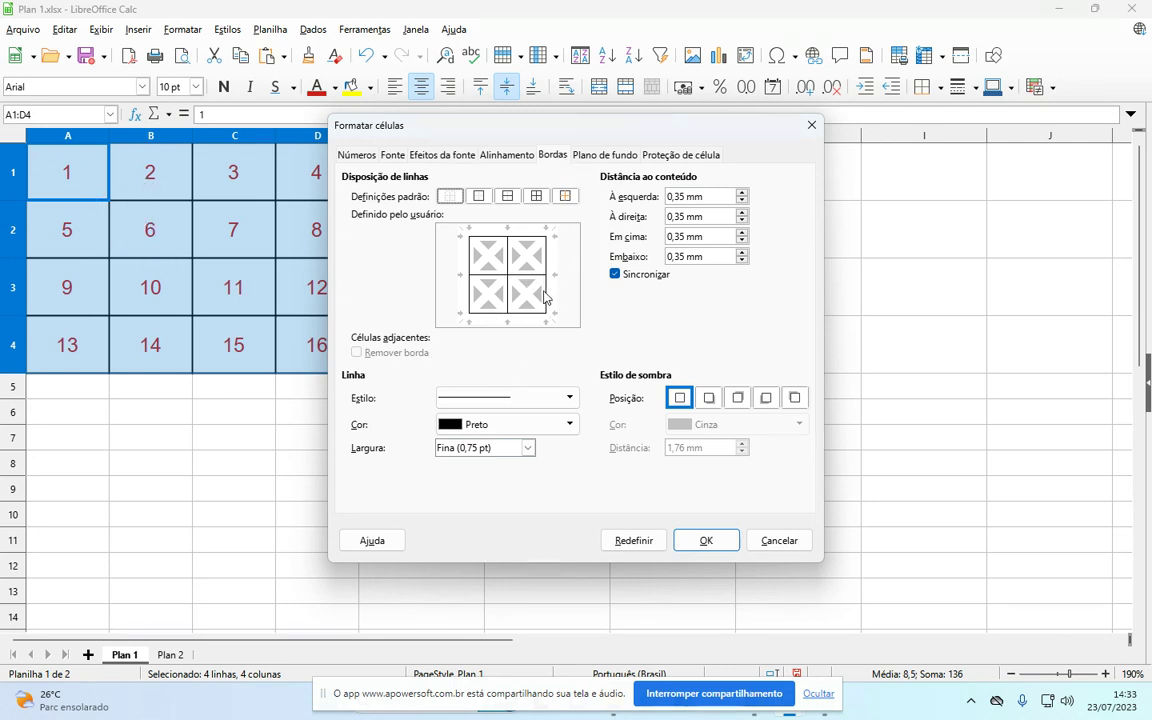
click(507, 272)
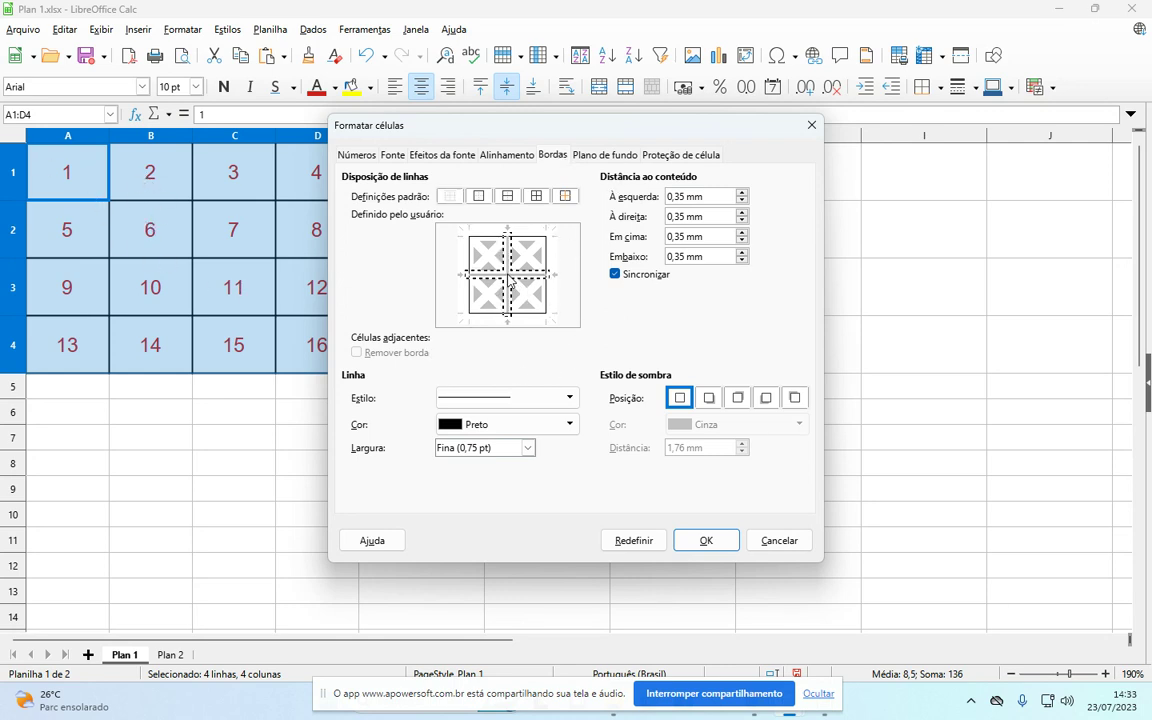
click(697, 540)
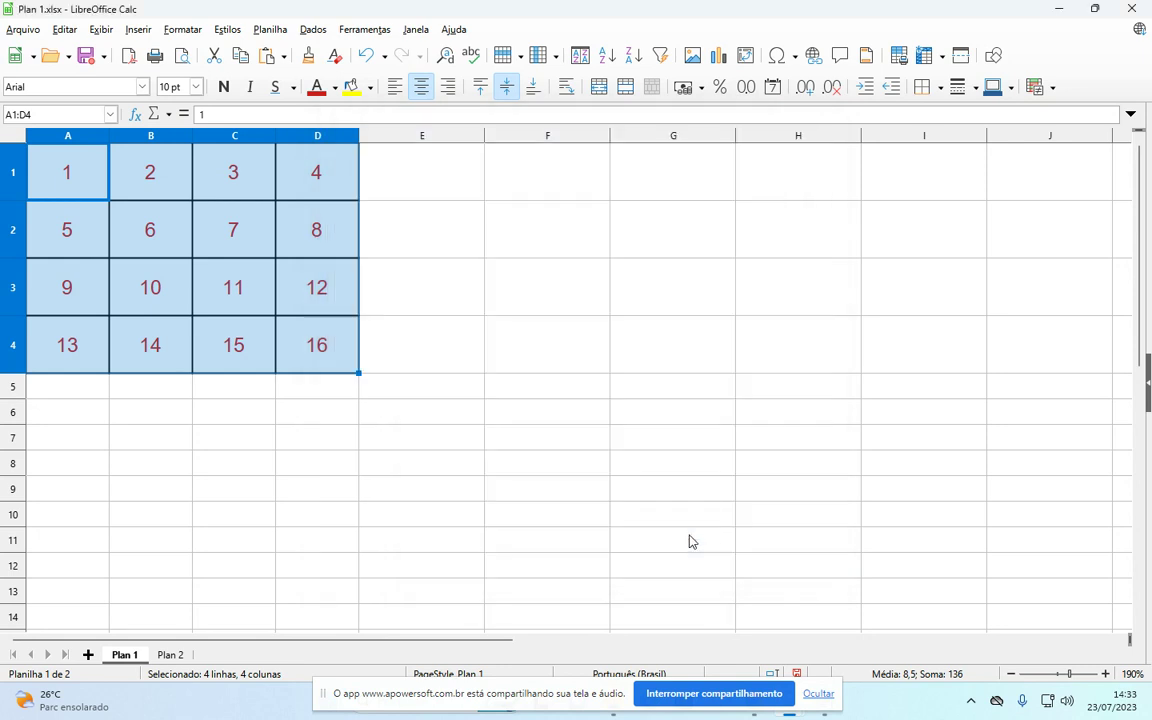
click(290, 350)
click(142, 240)
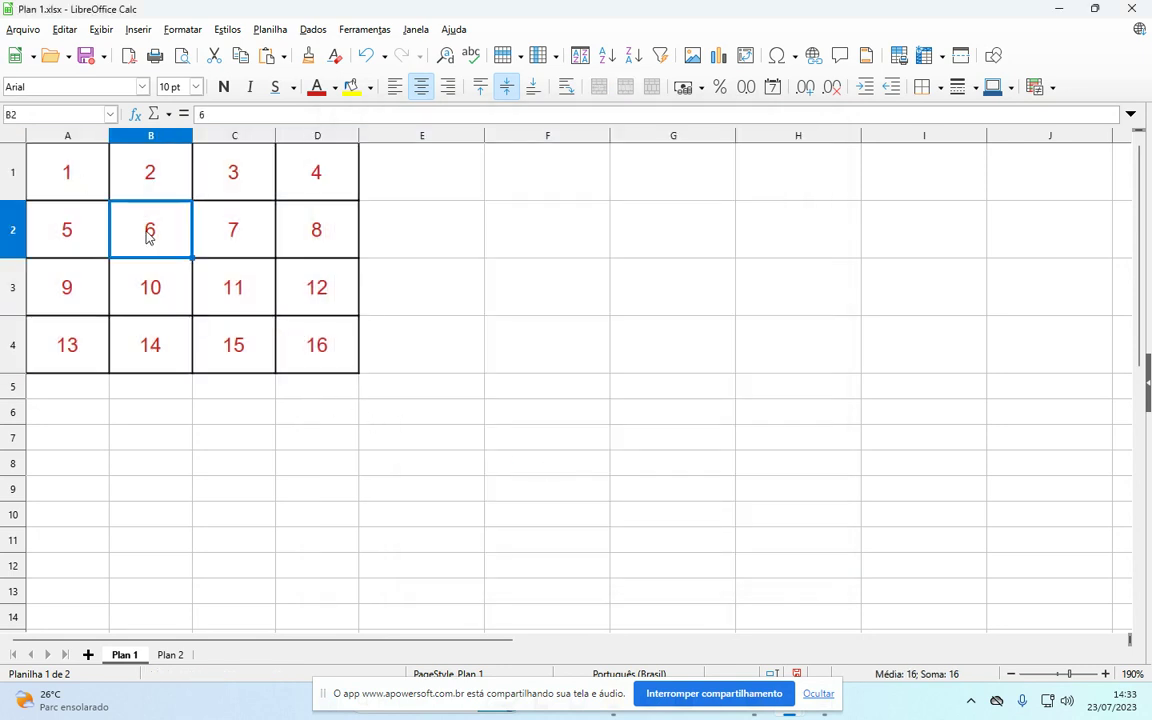
- Change the border line style of cells A1:D1 to a double line of medium width (1.5 pt) and inspect the result
drag(51, 172, 298, 197)
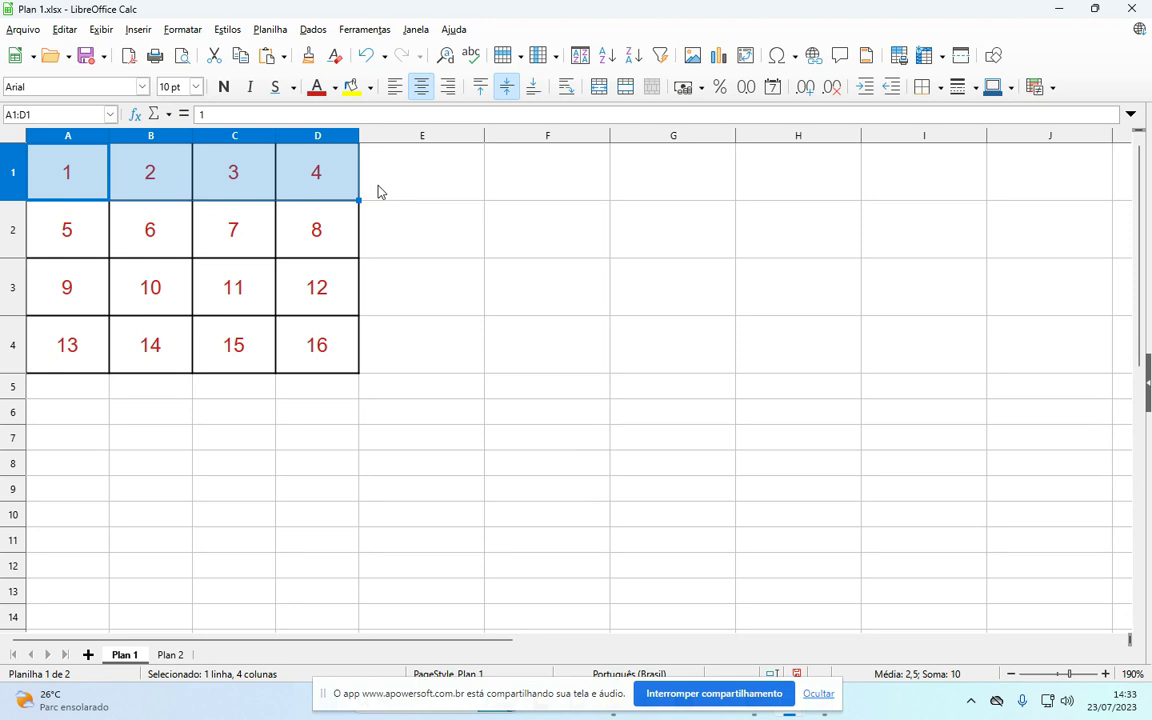
right_click(325, 190)
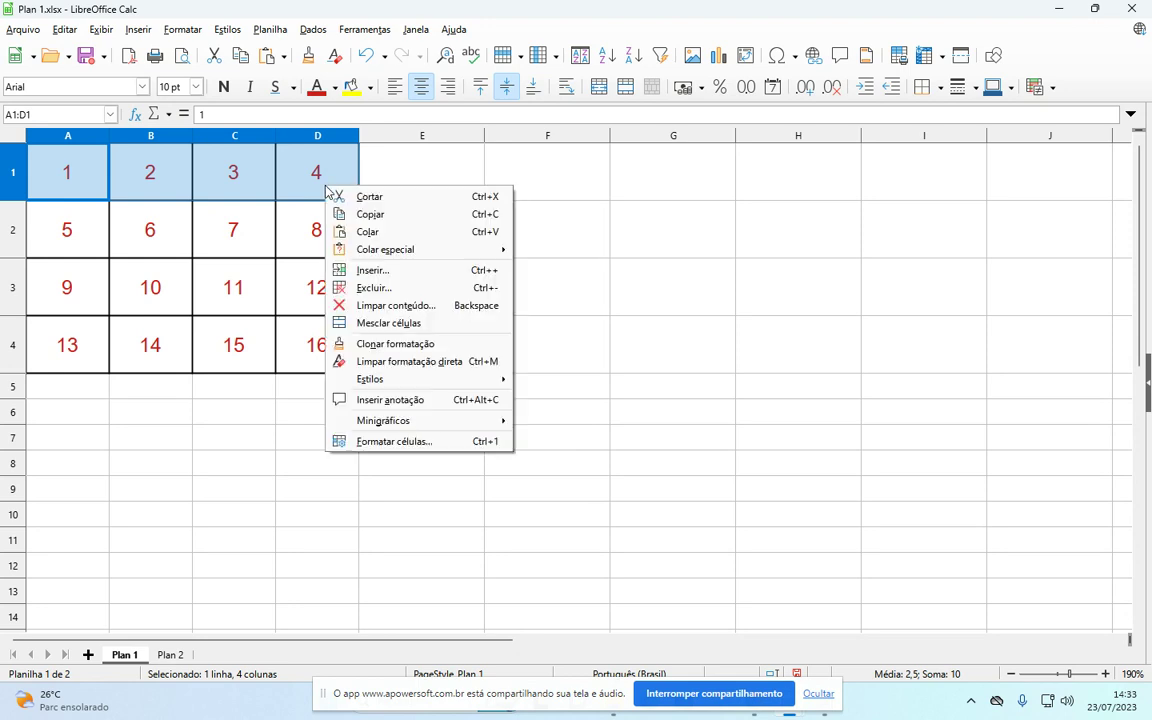
click(390, 442)
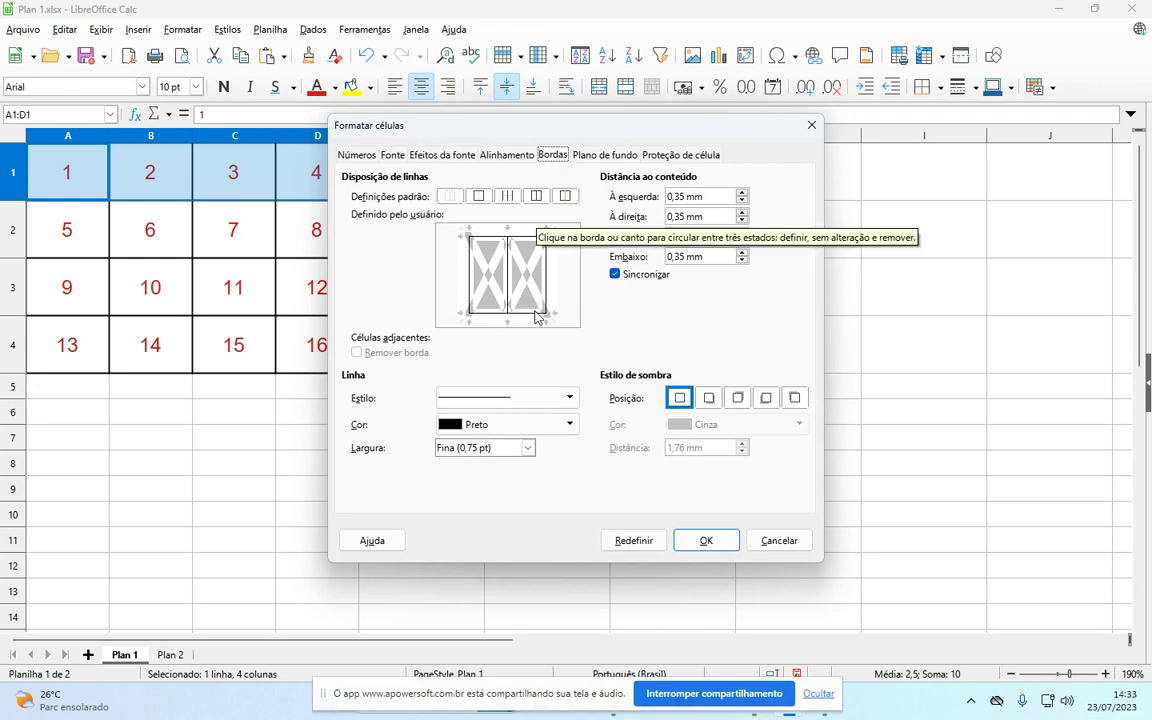
click(524, 399)
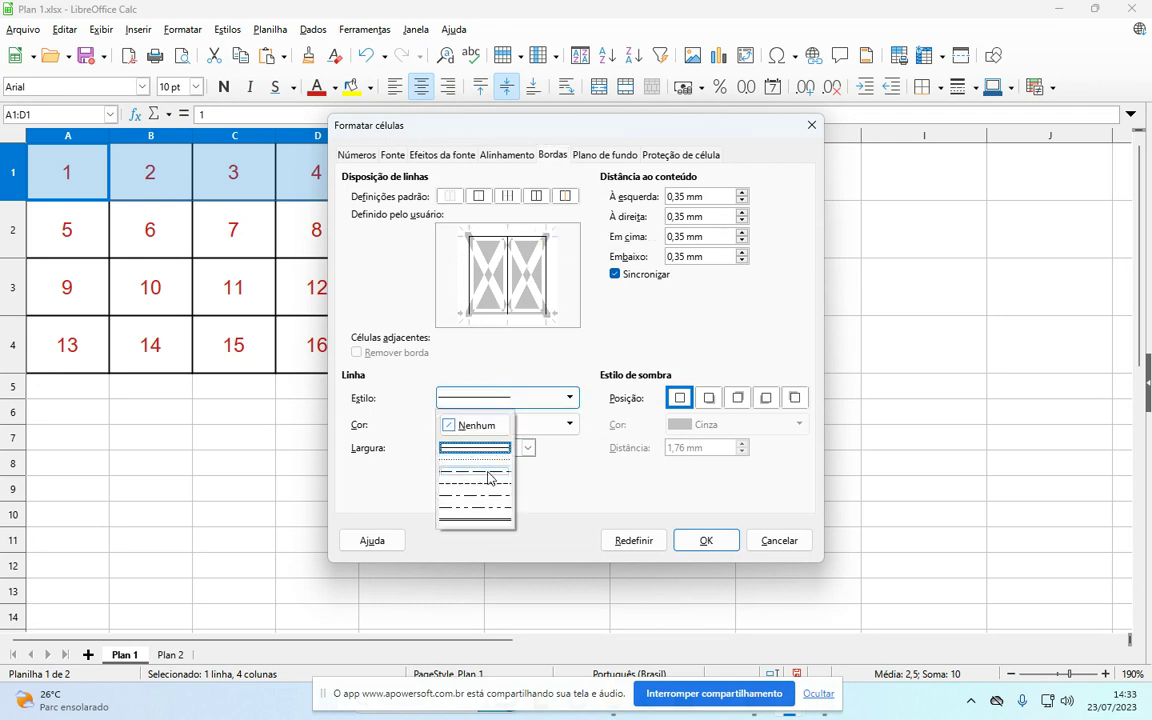
click(484, 518)
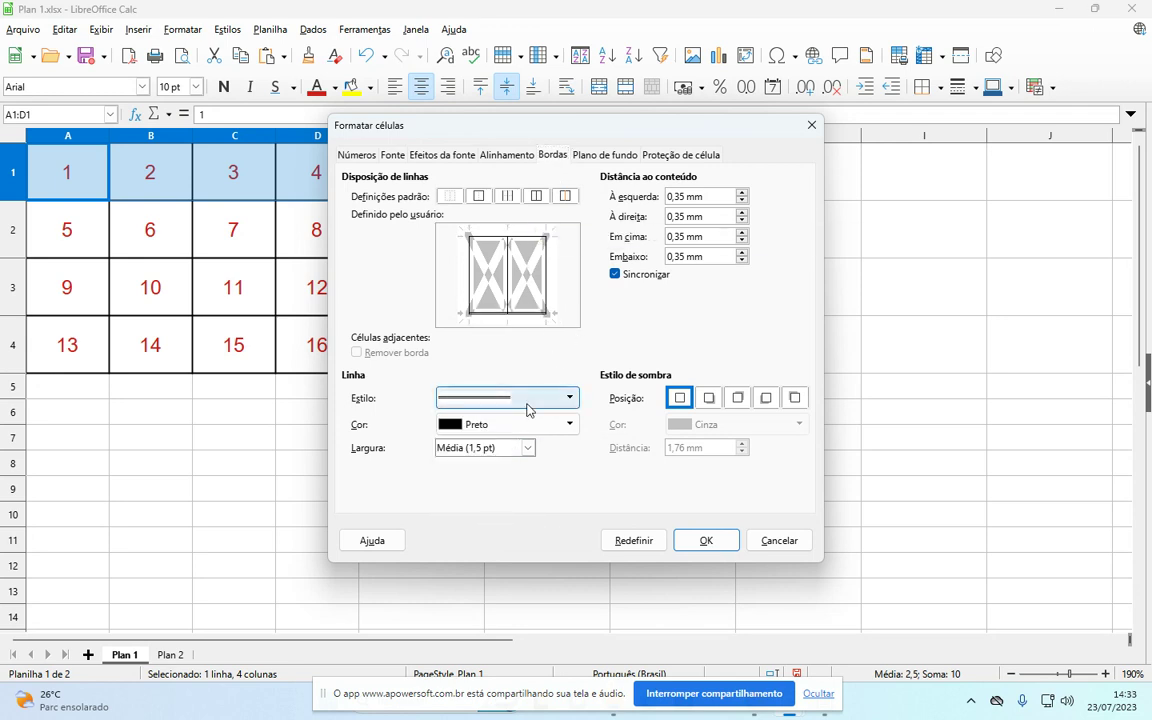
click(705, 540)
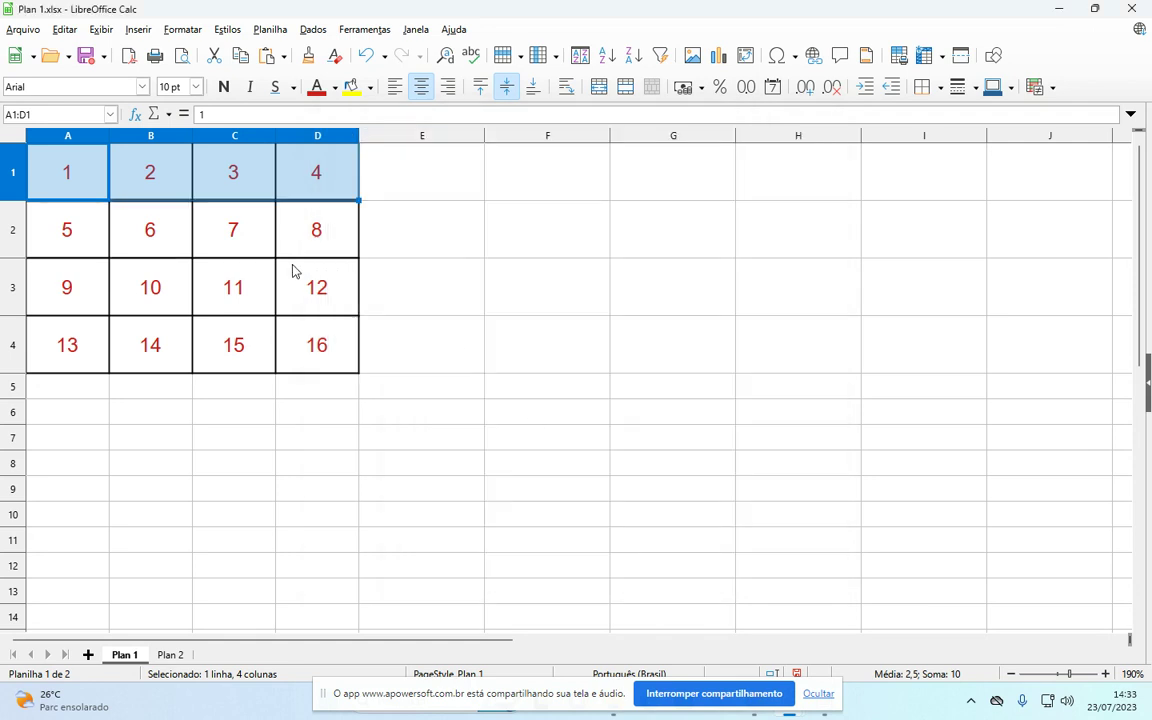
click(301, 268)
ctrl+scroll(237, 215, up, 5)
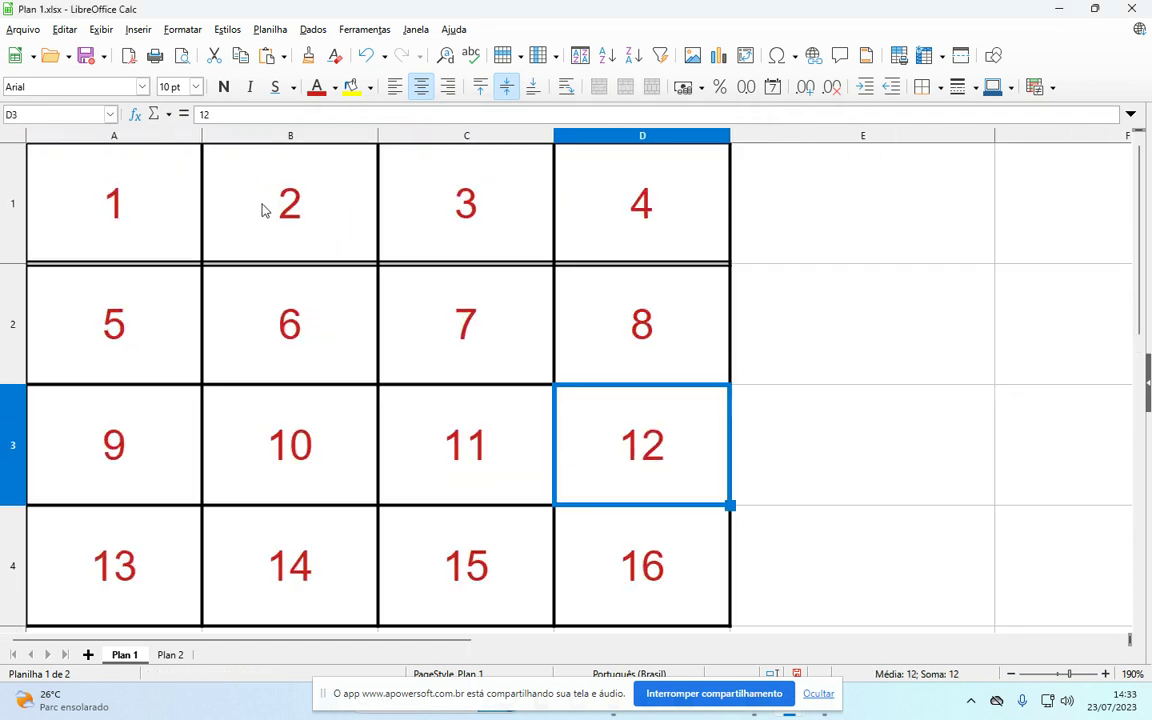
ctrl+scroll(263, 208, down, 5)
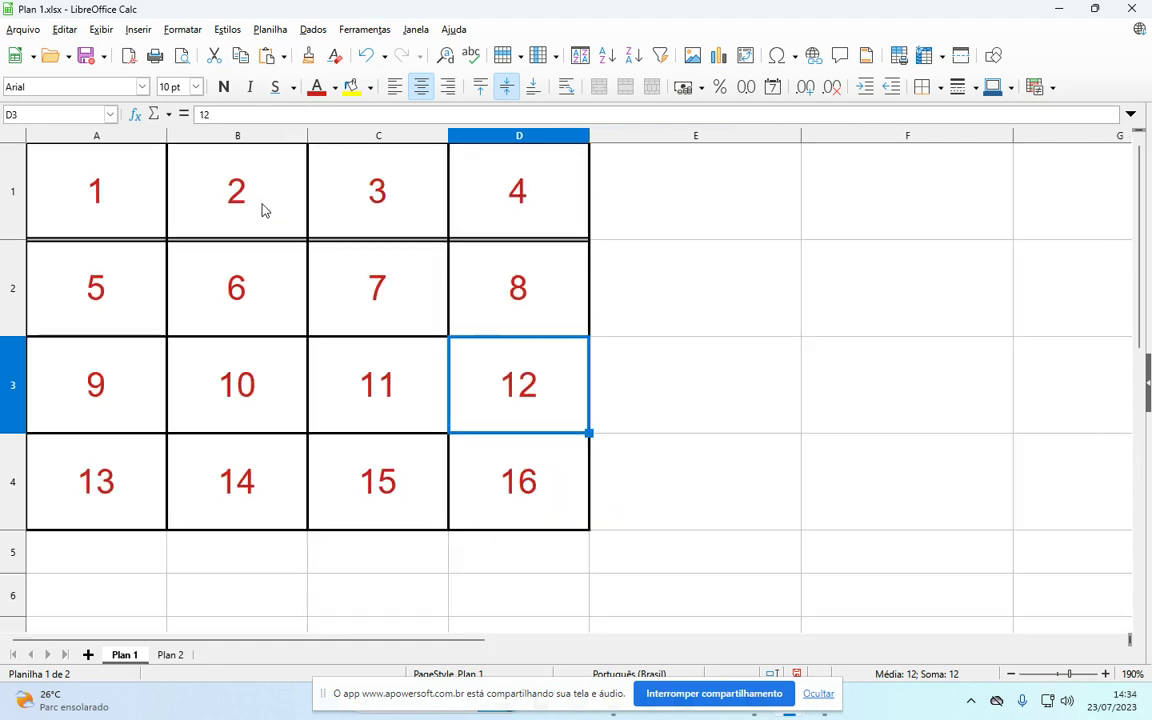
ctrl+scroll(265, 210, down, 1)
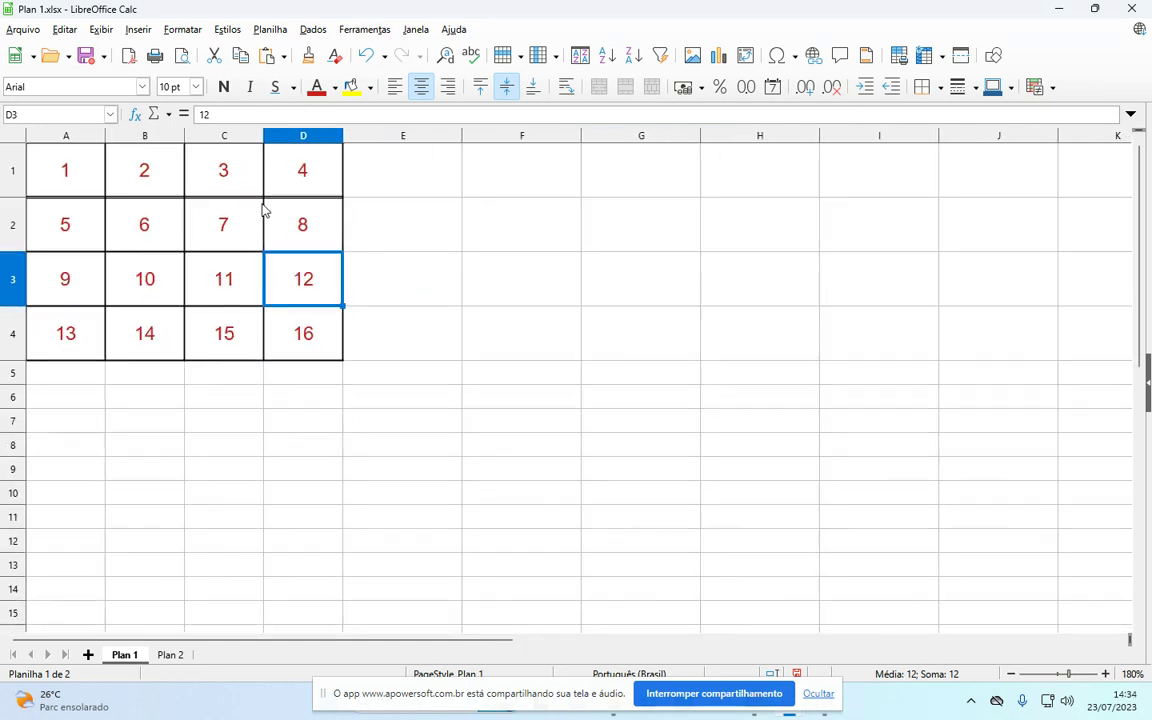
- Undo the double-line border change on cells A1:D1
click(366, 55)
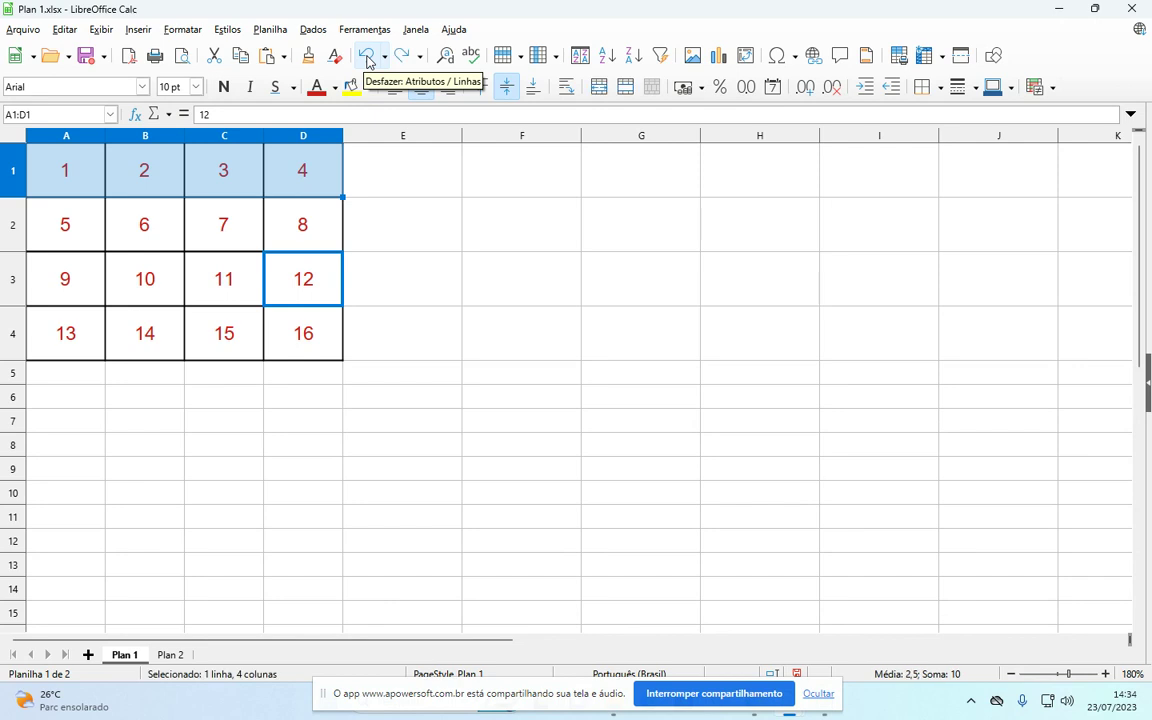
- Fill the background of cells A1:D4 with yellow
click(393, 242)
drag(50, 178, 286, 331)
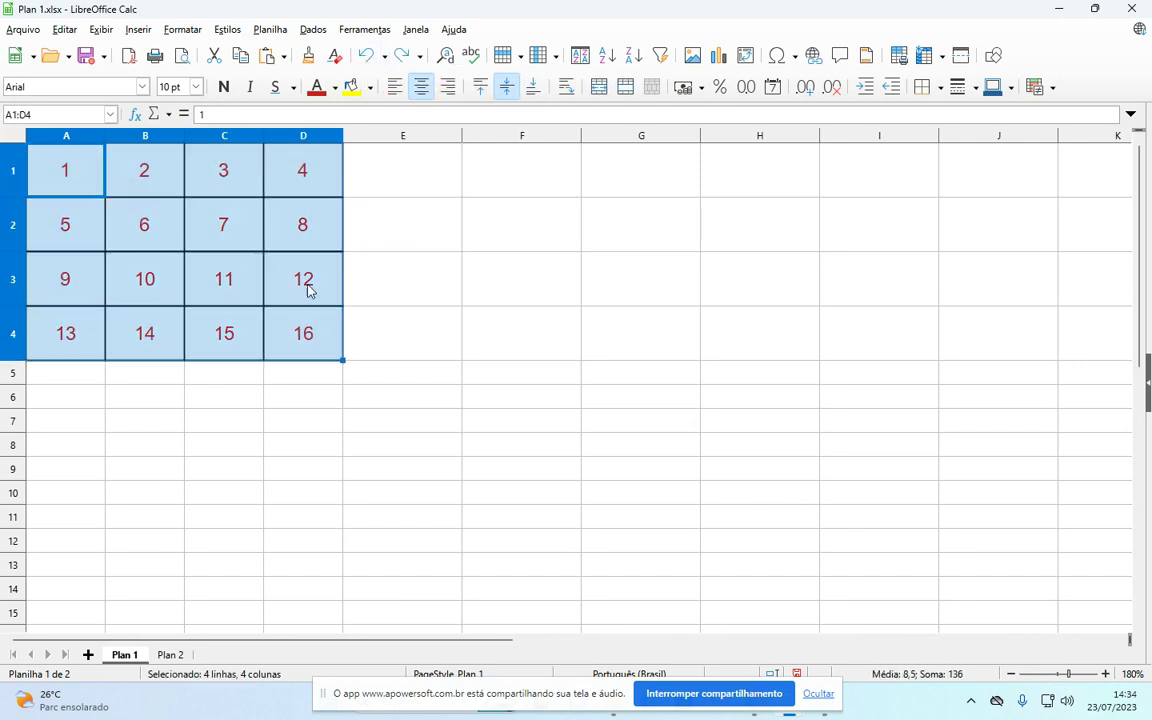
click(351, 87)
click(245, 237)
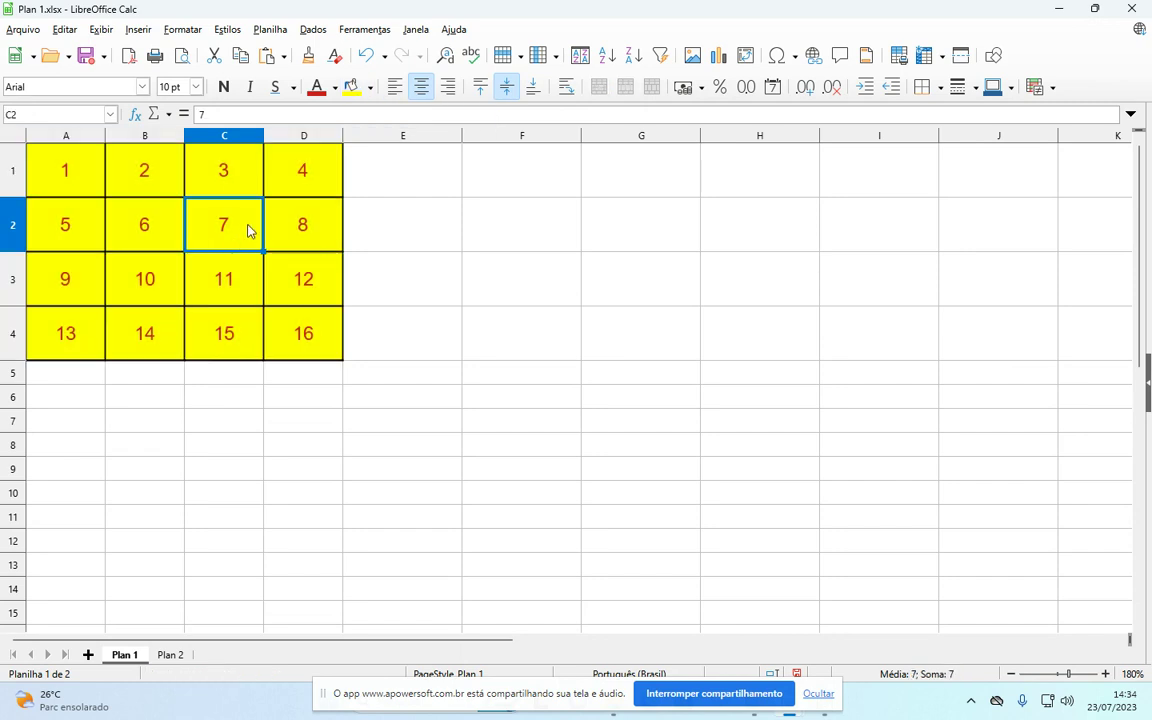
- Change the background colour of cell A1 to red
click(66, 178)
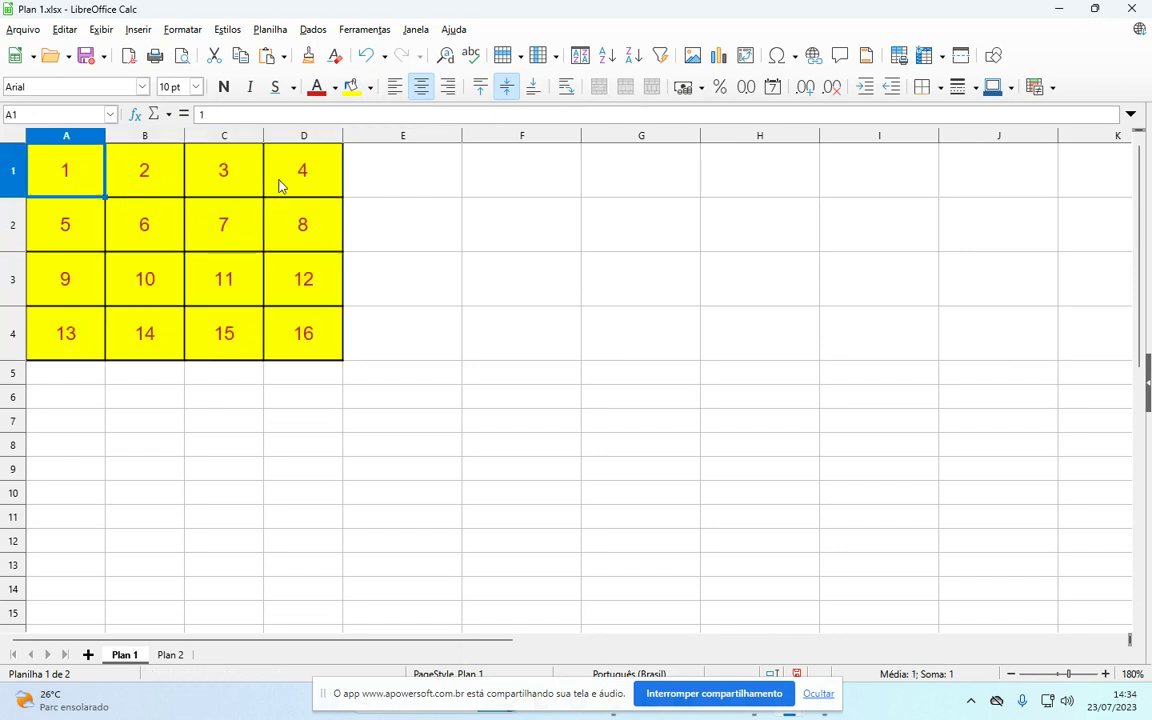
click(370, 88)
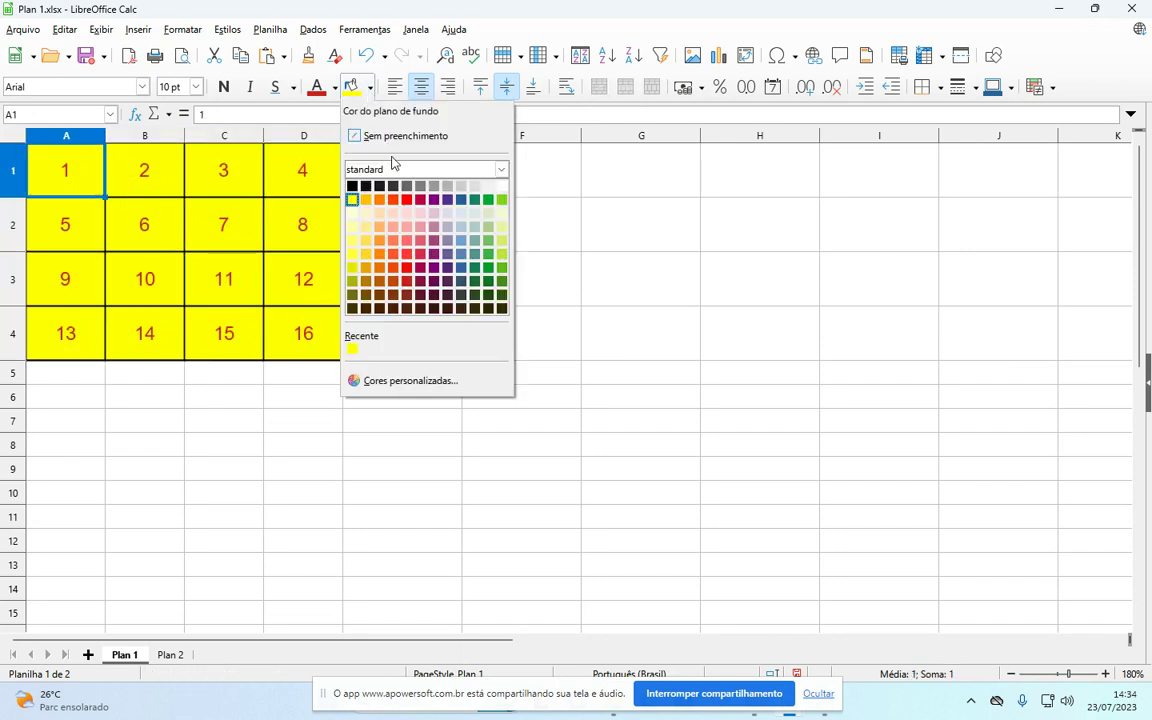
click(406, 199)
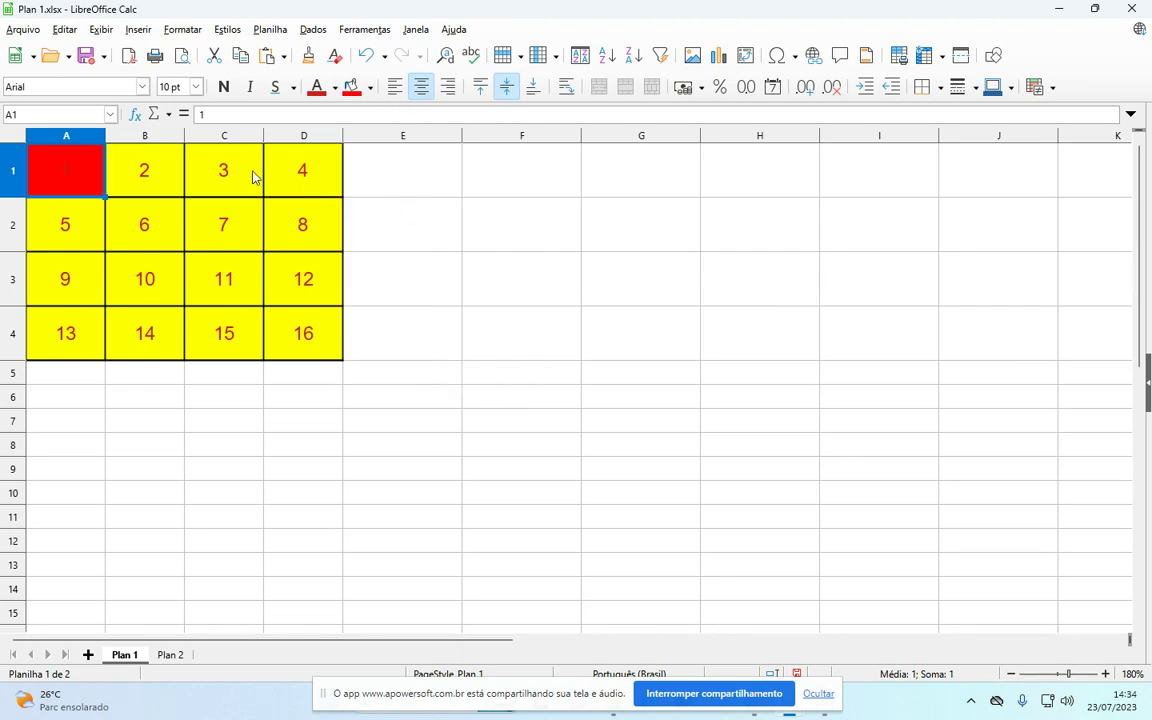
click(139, 207)
- Set the font colour of cell A1 to white
click(62, 150)
click(334, 88)
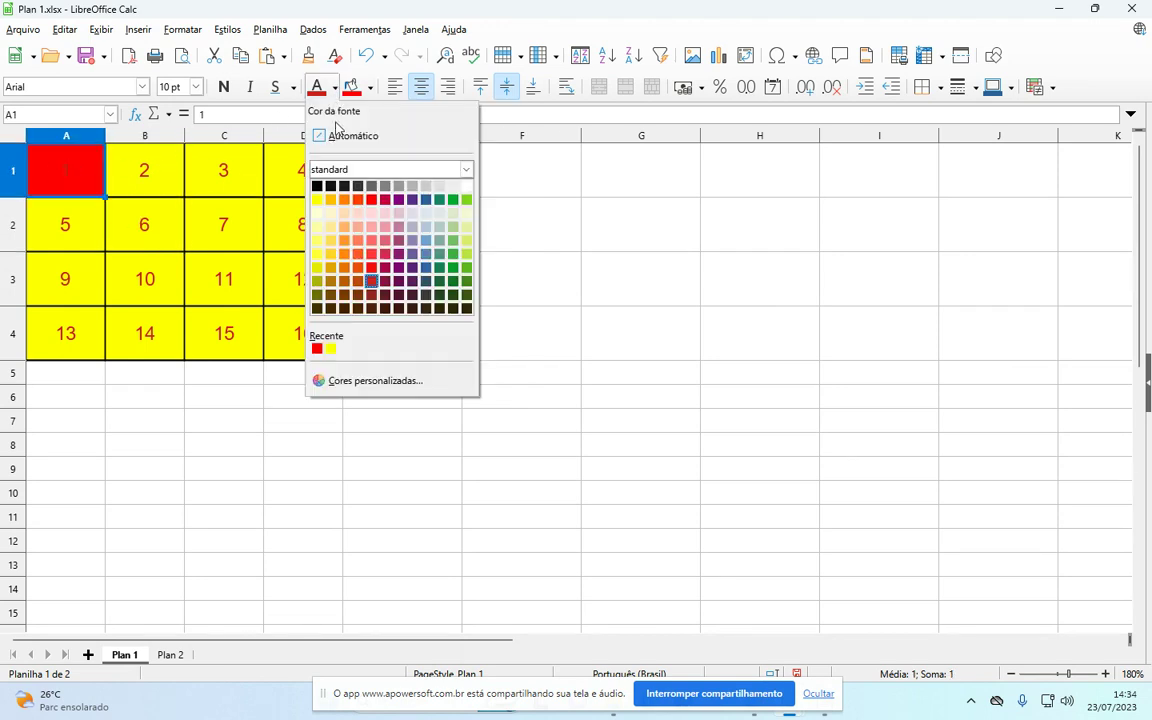
click(463, 187)
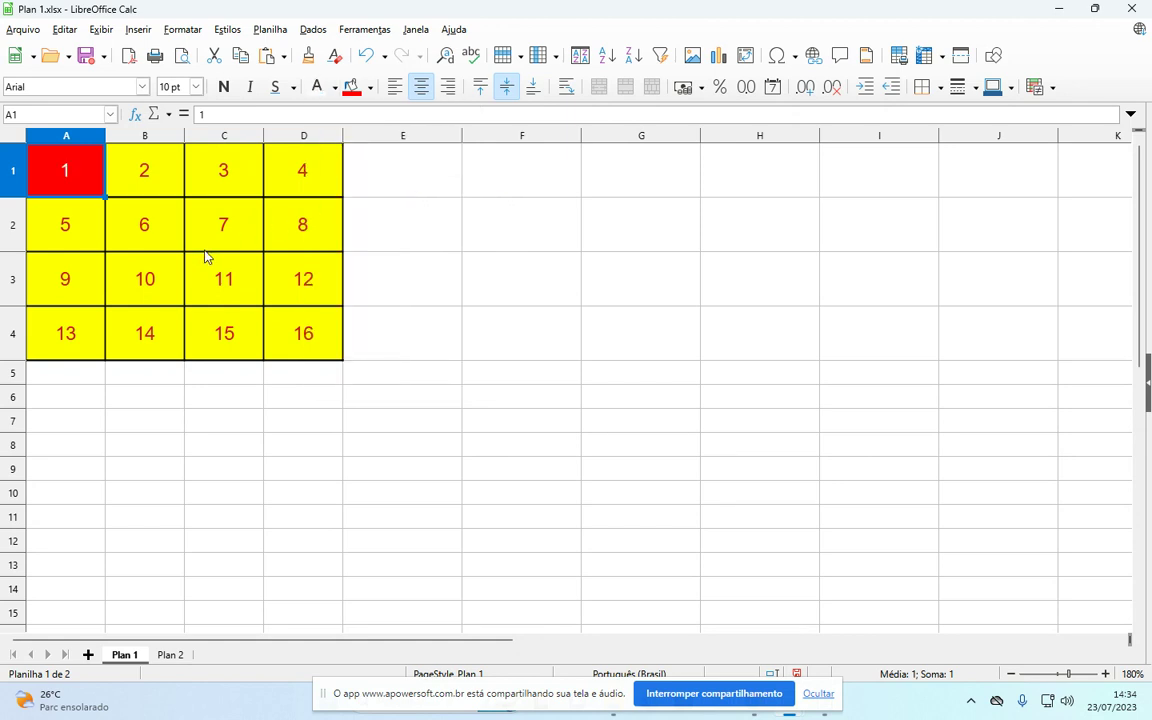
click(188, 228)
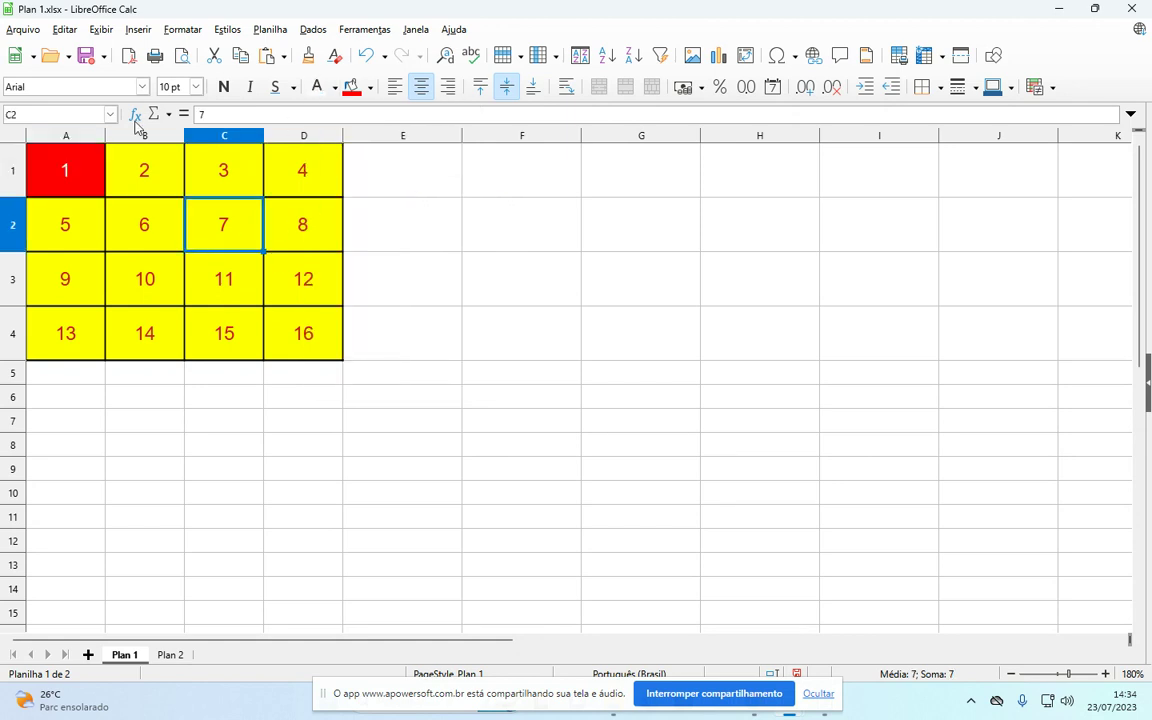
- Undo the white font and red fill of cell A1 and the yellow fill of cells A1:D4
click(366, 57)
click(366, 57)
click(366, 57)
click(208, 320)
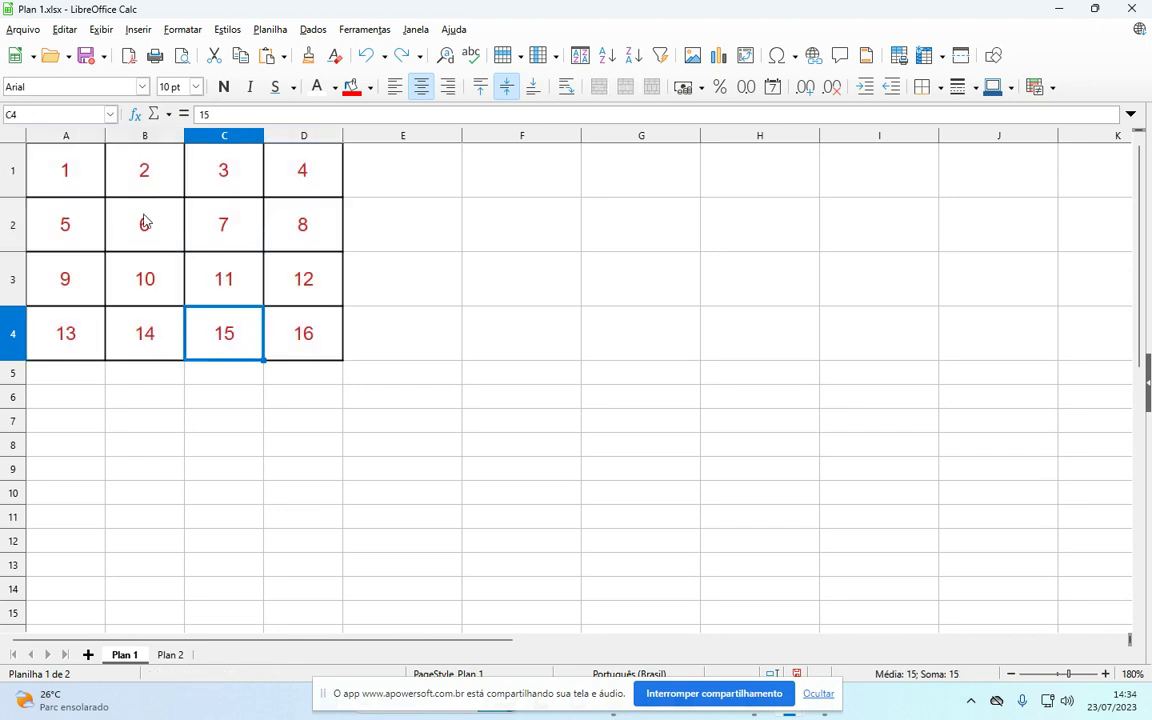
click(407, 313)
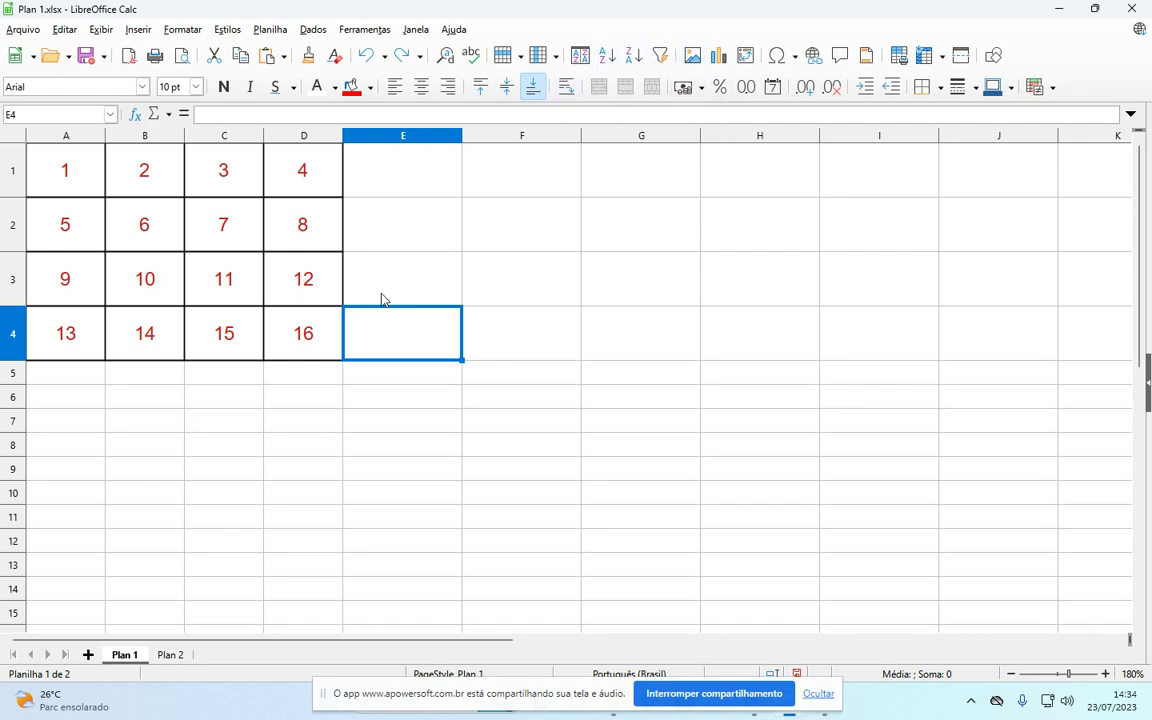
click(192, 210)
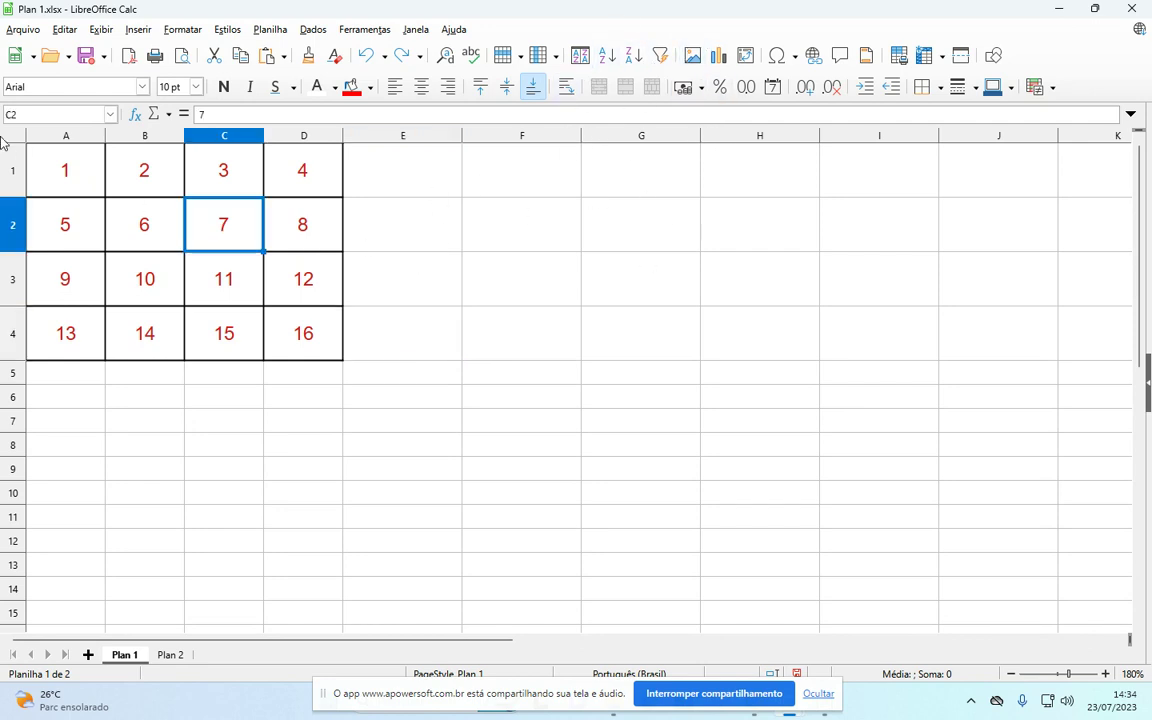
click(50, 167)
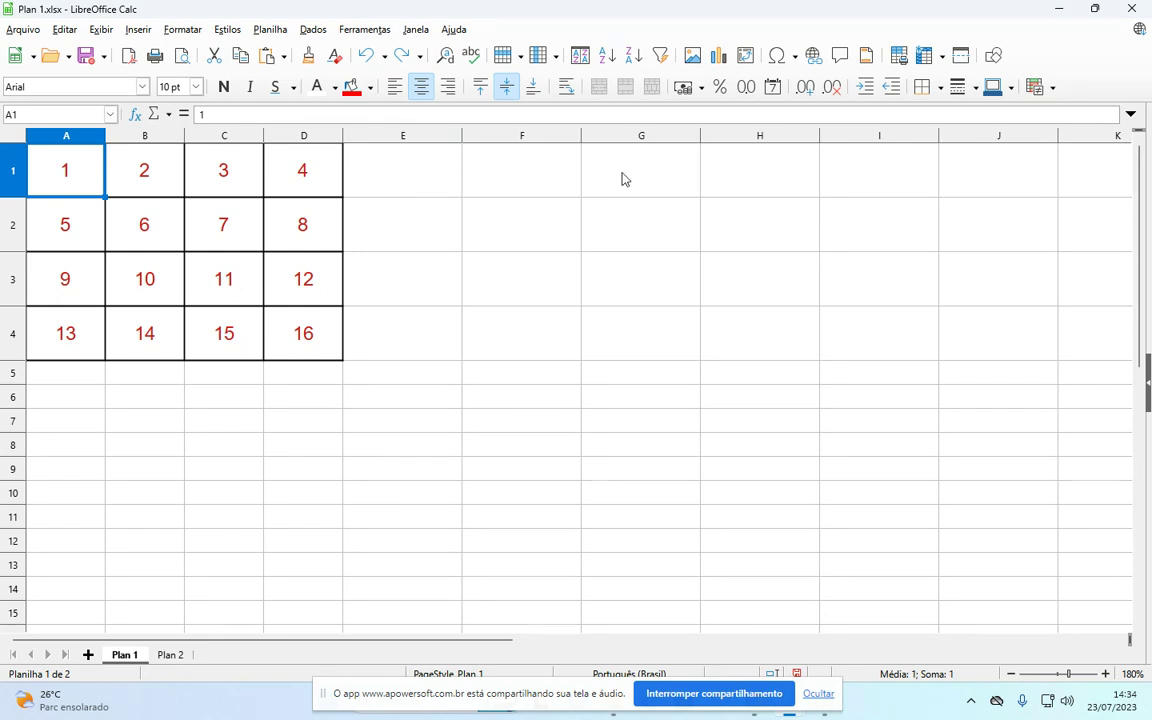
click(146, 226)
drag(62, 162, 143, 167)
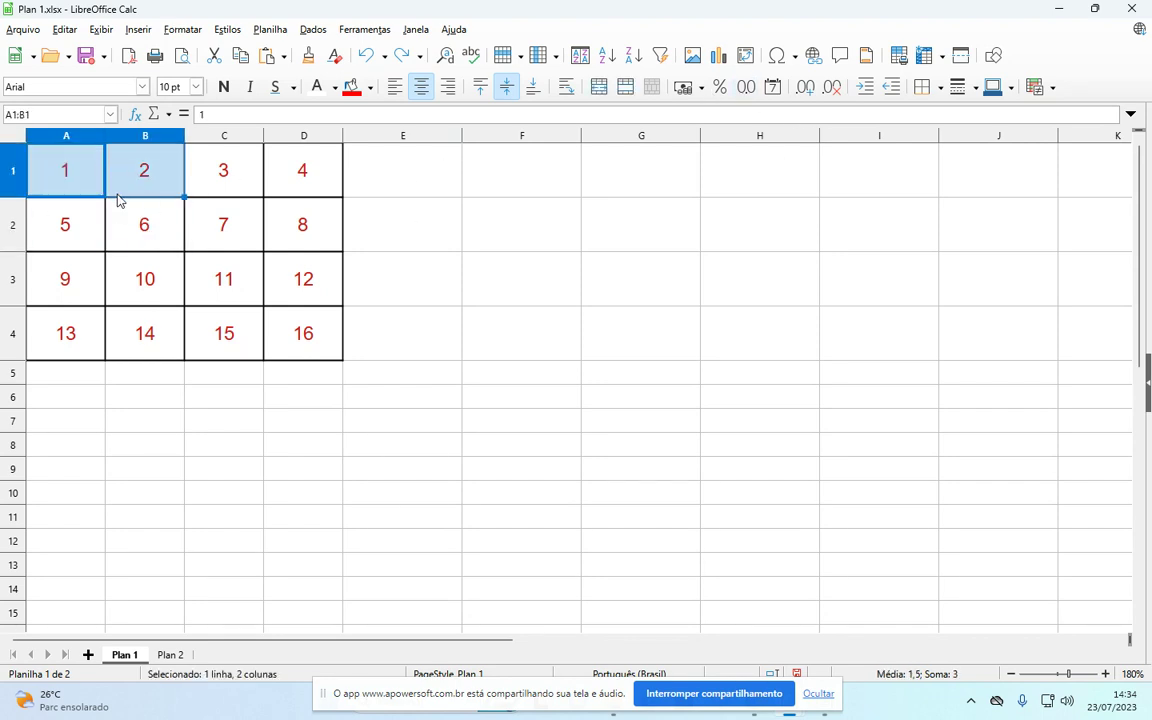
click(141, 226)
- Merge and centre cells A1:D1 with the option that keeps the hidden cells' content, and undo the merge
drag(77, 183, 296, 183)
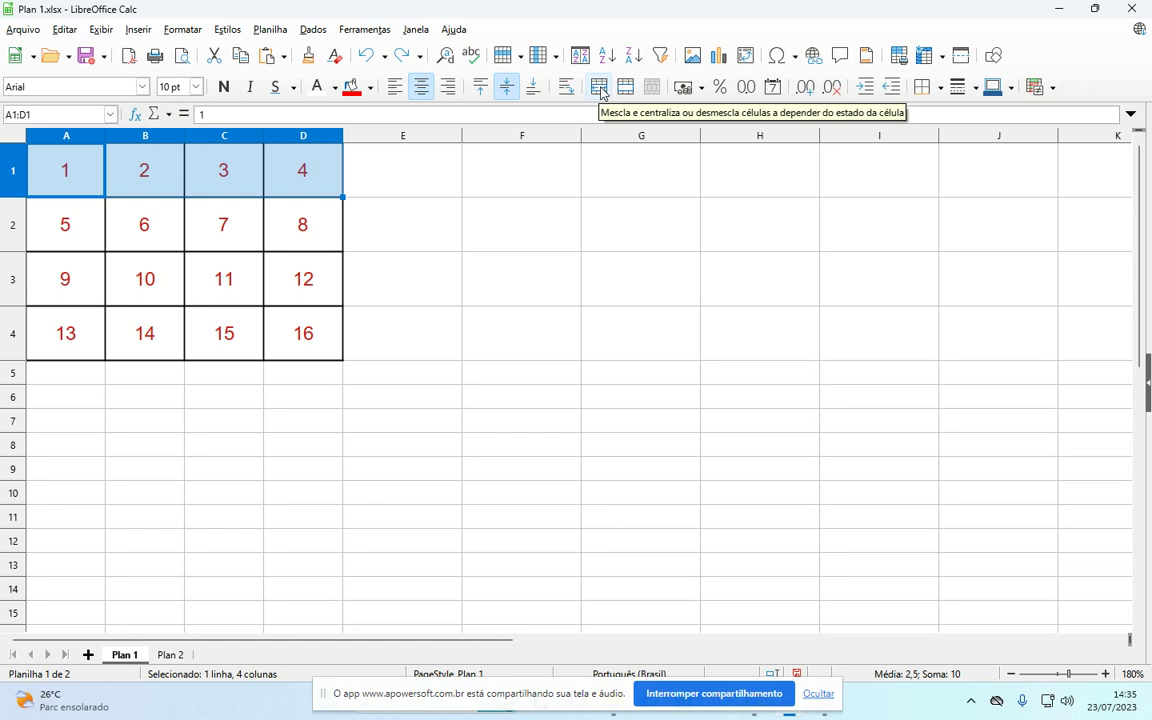
click(599, 88)
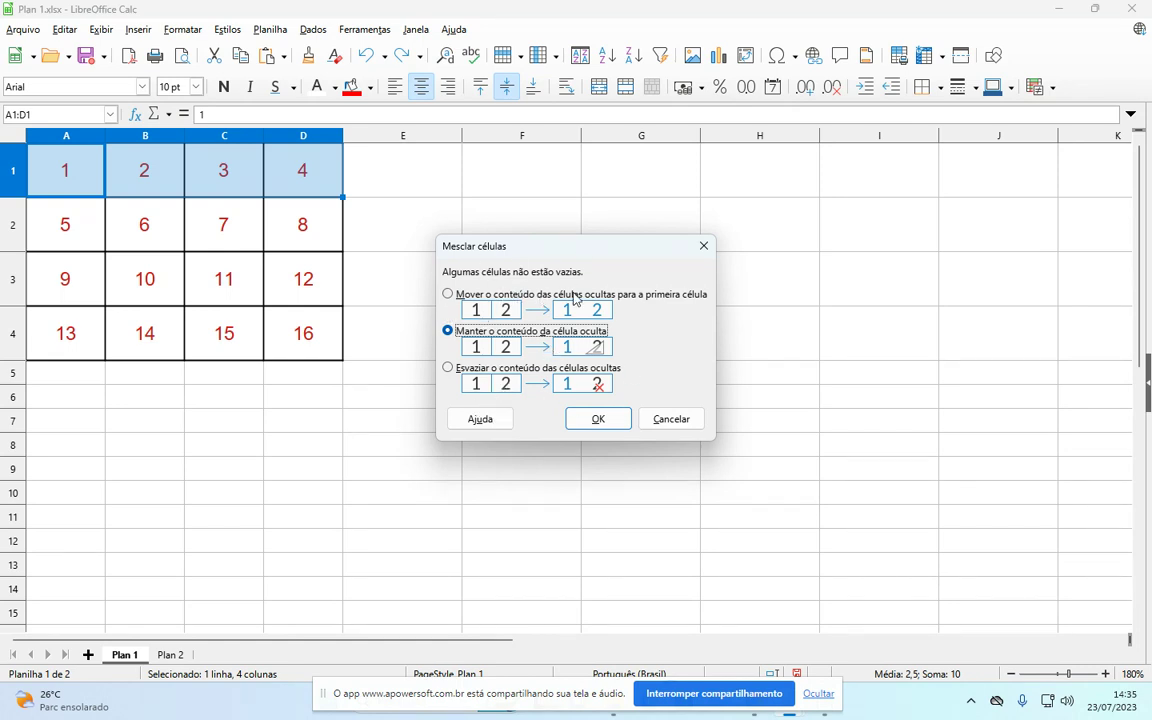
click(490, 297)
click(491, 333)
click(579, 419)
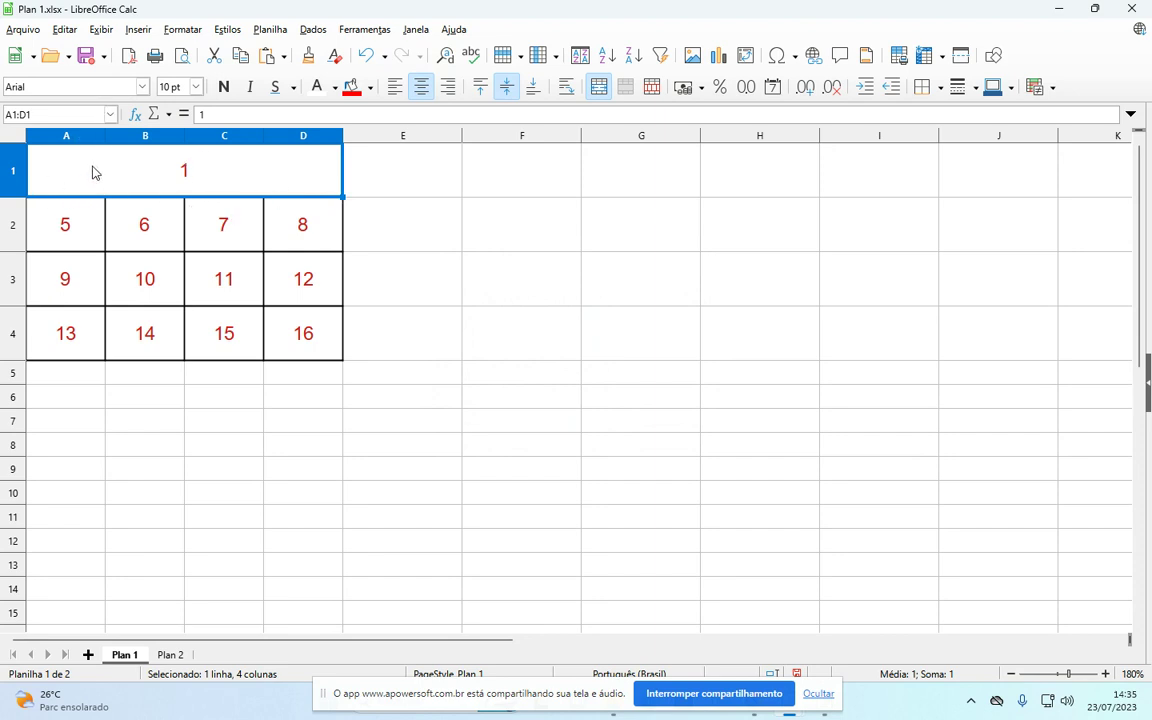
click(367, 57)
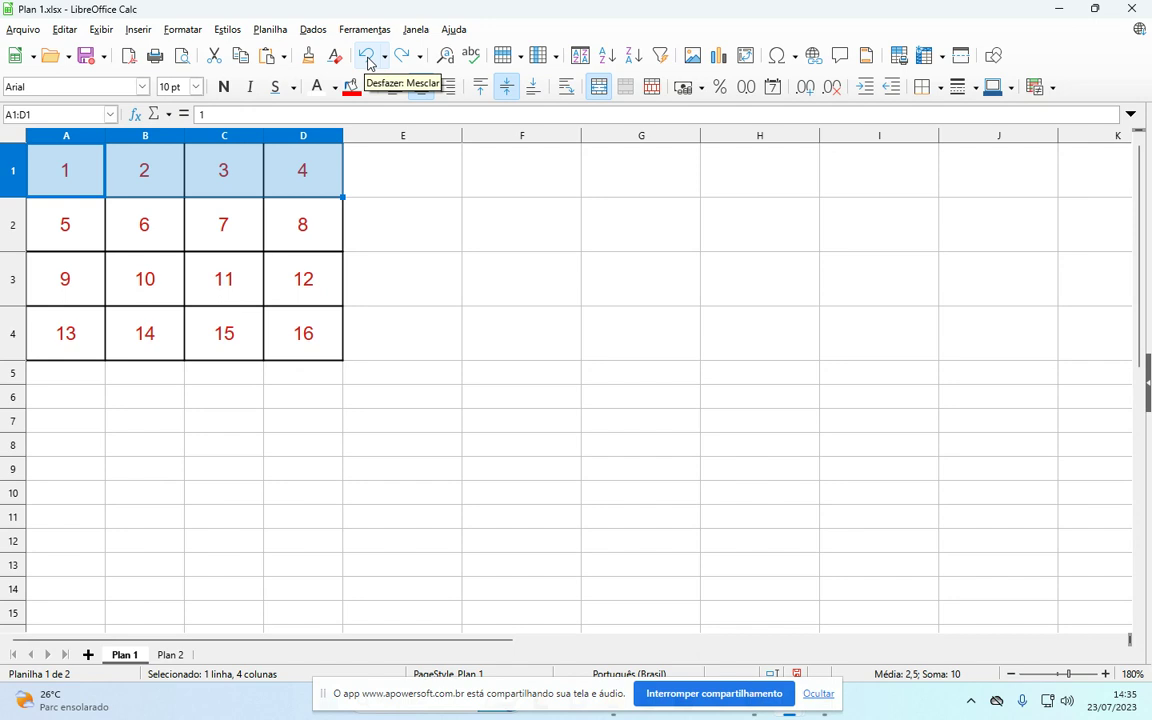
- Merge and centre cells A1:D1, moving the hidden cells' content into the first cell, and undo the merge
click(598, 87)
click(540, 294)
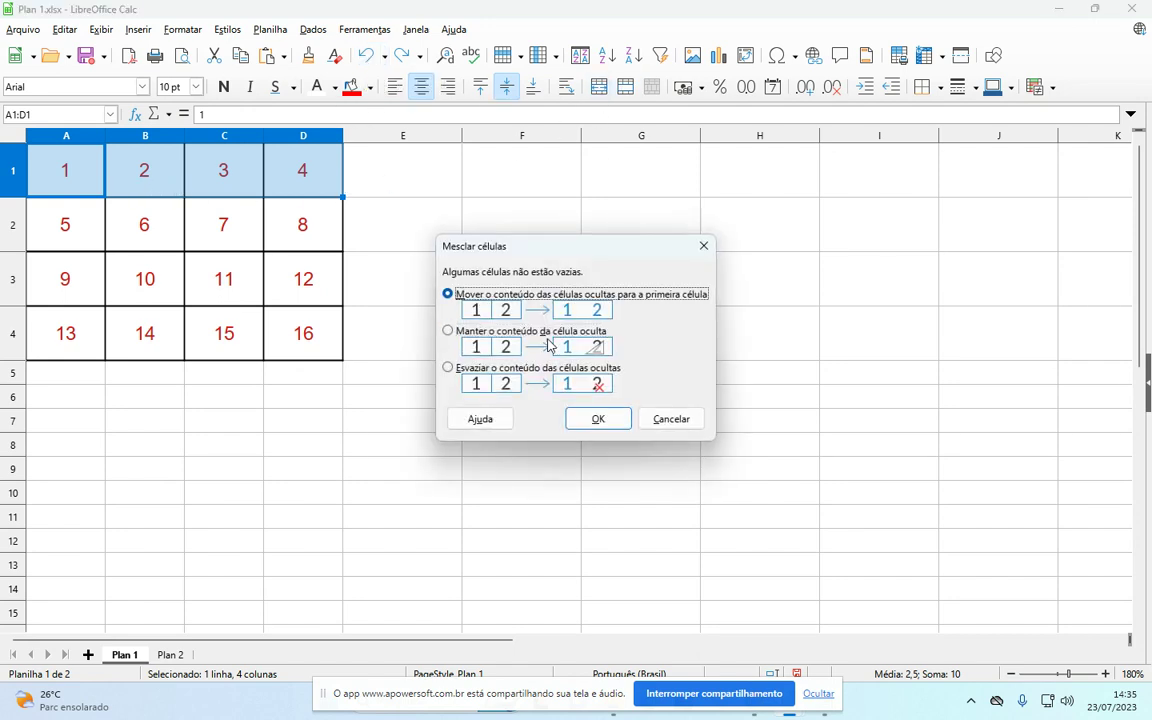
click(594, 426)
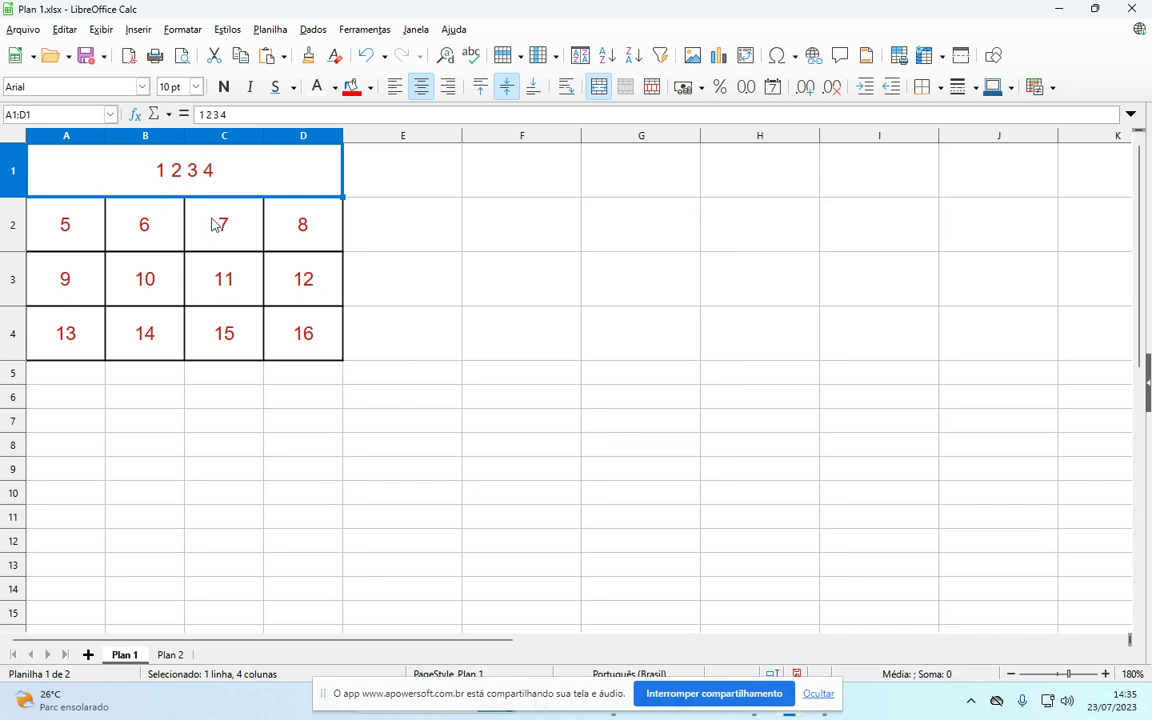
click(367, 55)
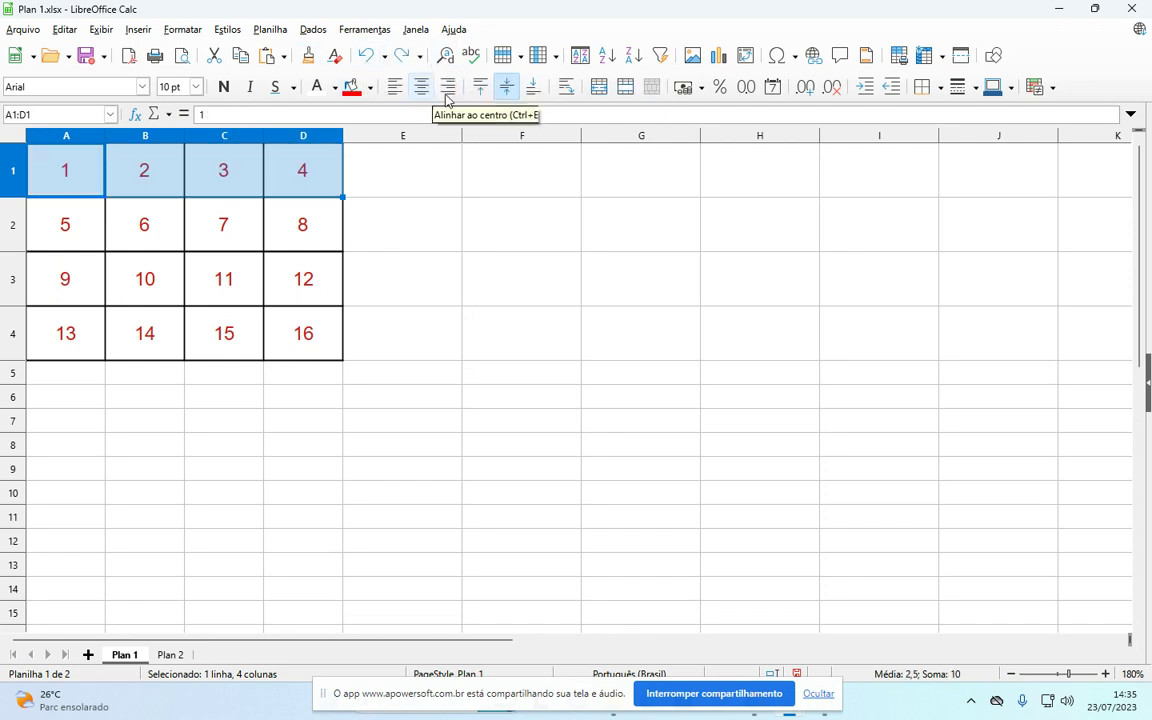
- Merge and centre cells A1:D1 with the option that empties the hidden cells' content, and undo the merge
click(599, 90)
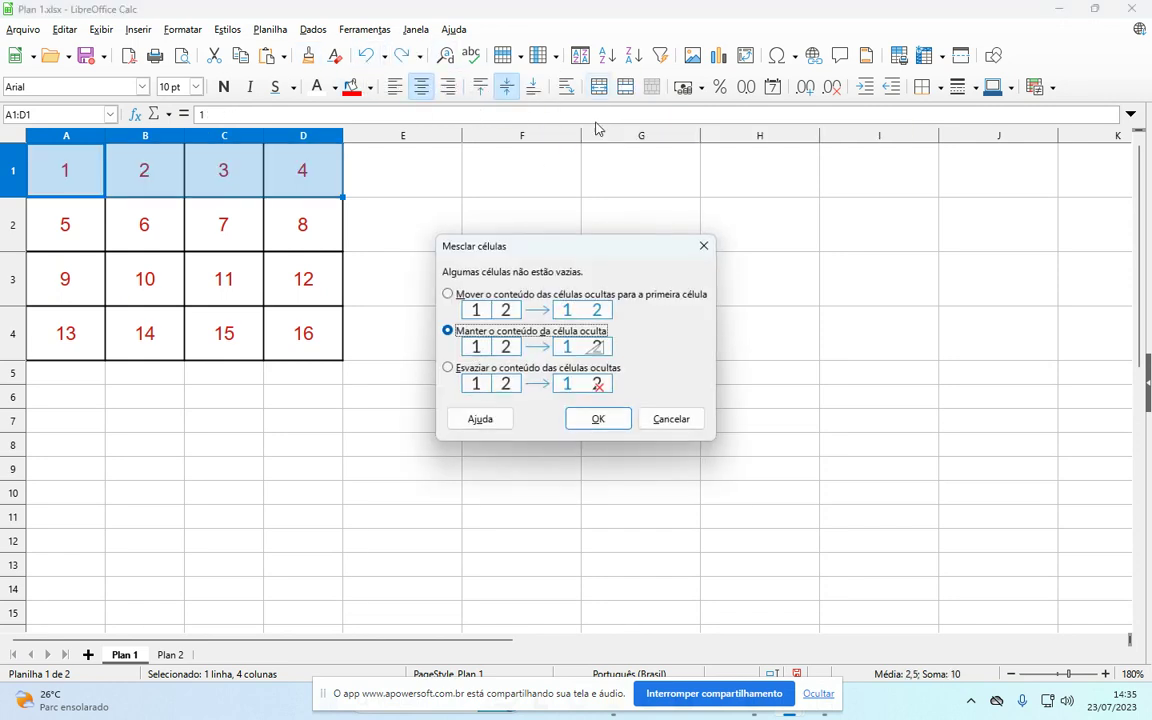
click(448, 367)
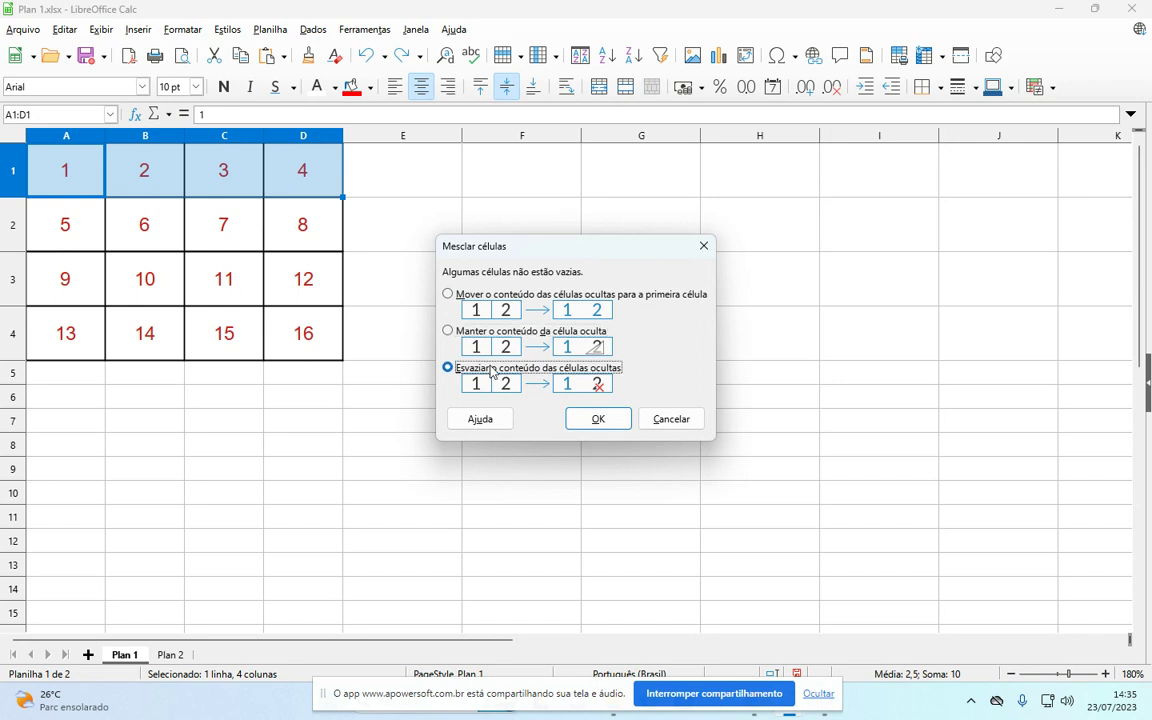
click(599, 420)
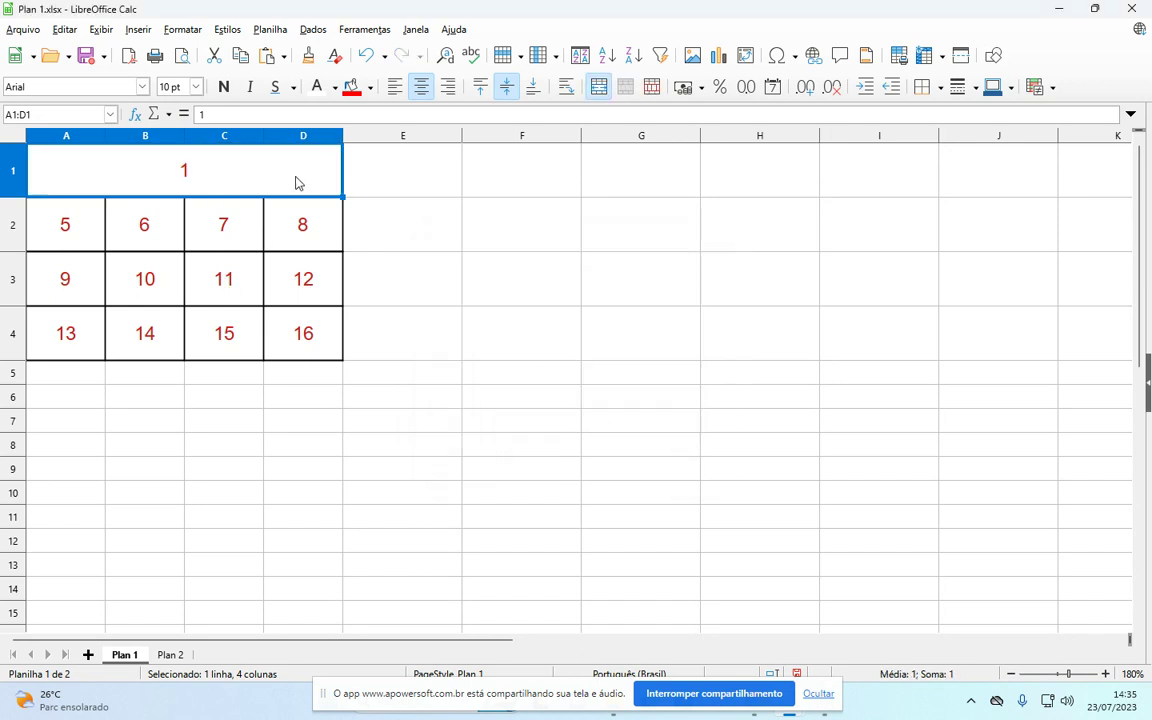
click(366, 57)
click(287, 288)
- Merge and centre the whole table A1:D4, keeping the hidden cells' content, and undo the merge
drag(57, 178, 299, 329)
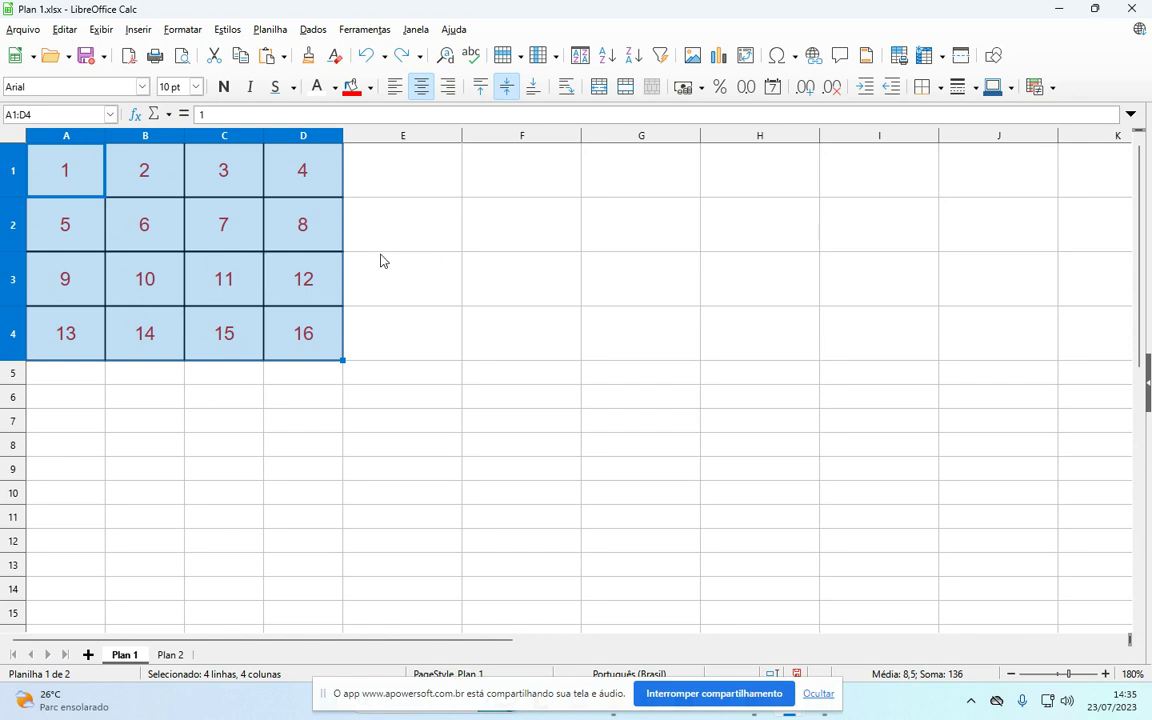
click(598, 89)
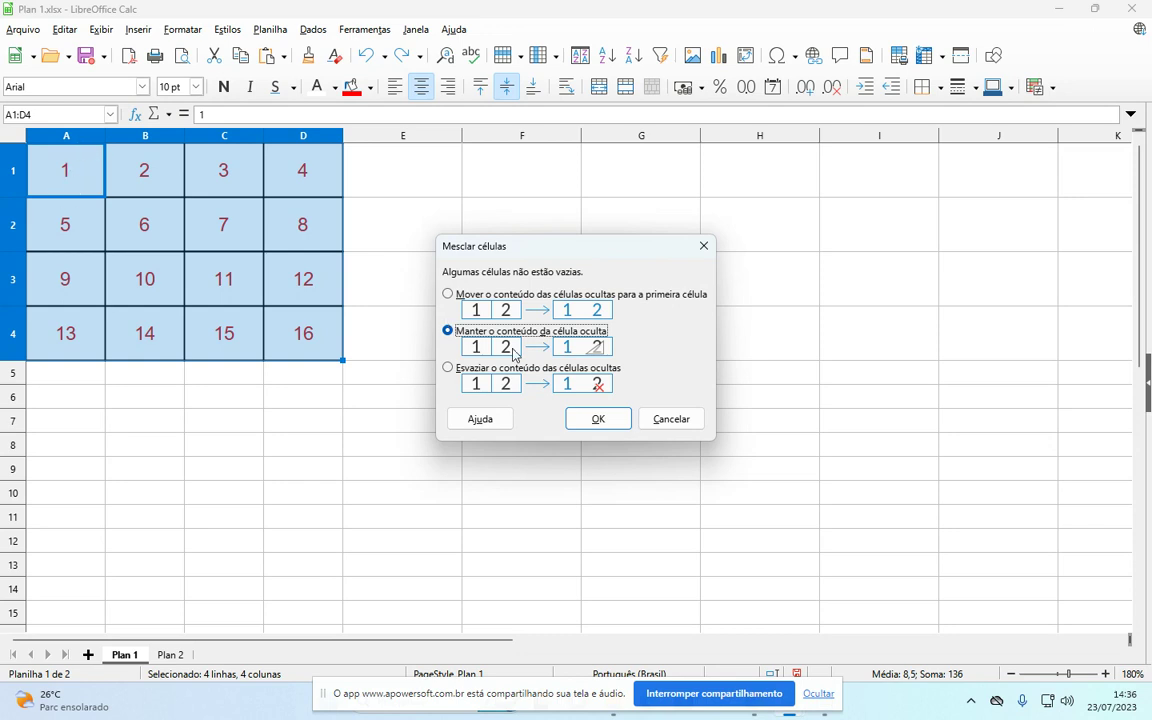
click(593, 421)
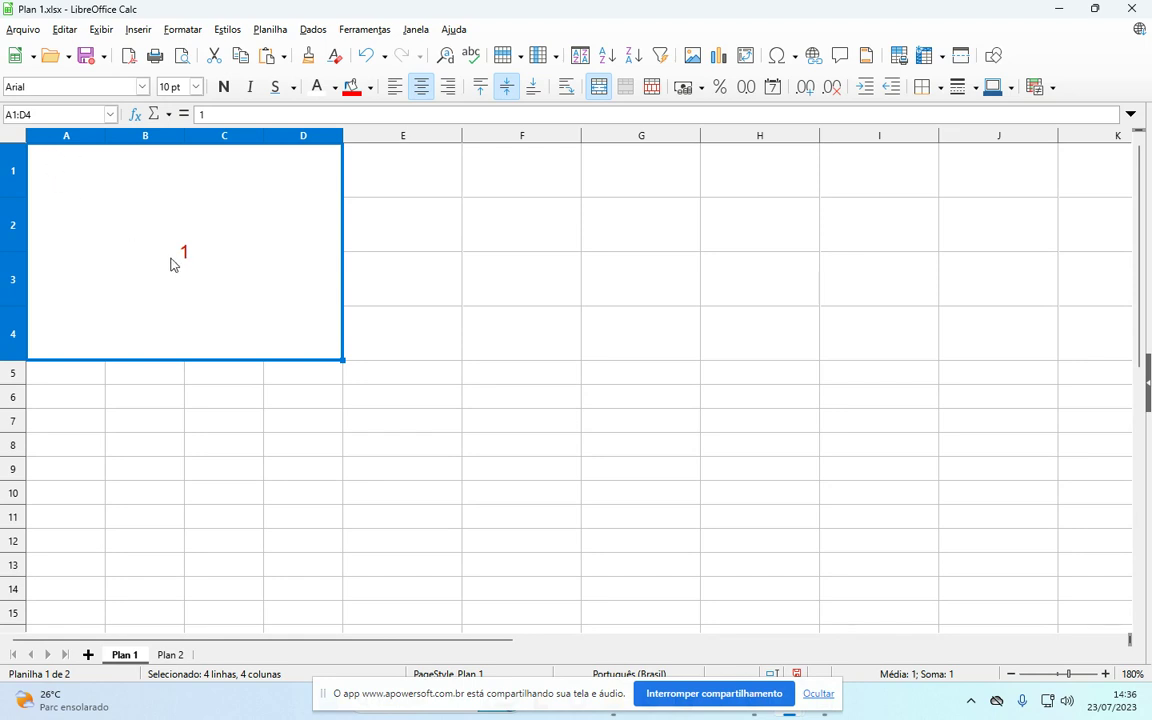
click(360, 62)
click(243, 322)
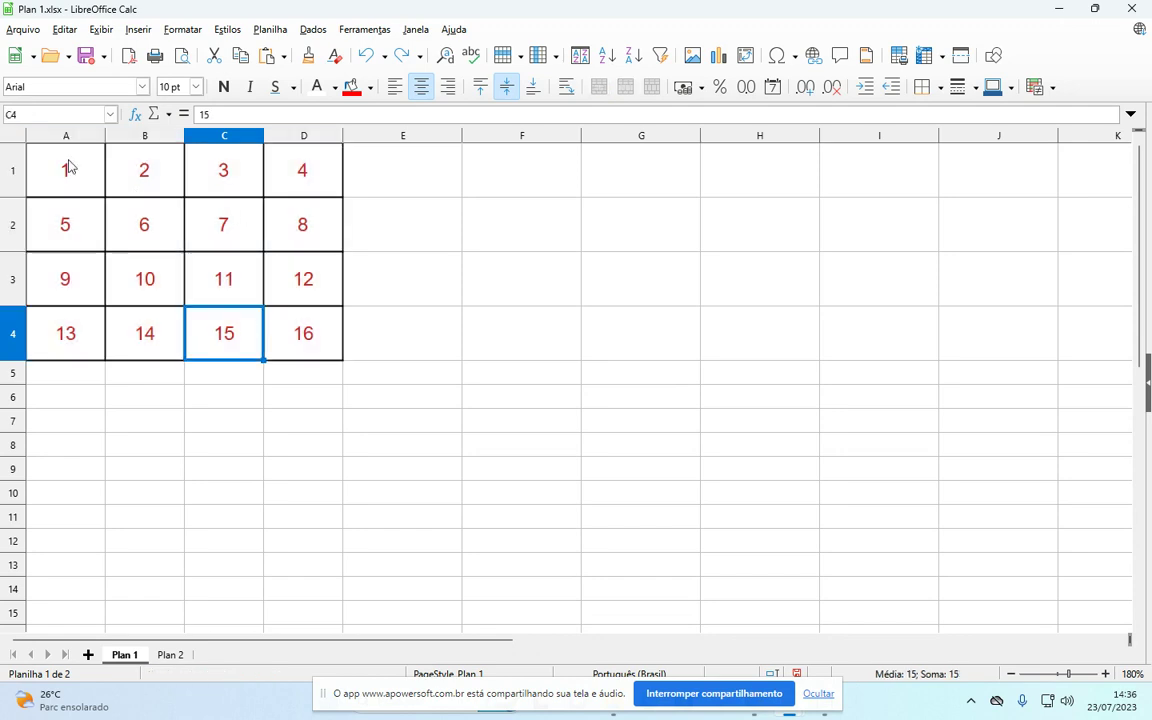
- Merge cells A1:D4 with the plain Merge Cells command, keeping the hidden content, and unmerge them with the merge-and-centre command
drag(64, 168, 315, 335)
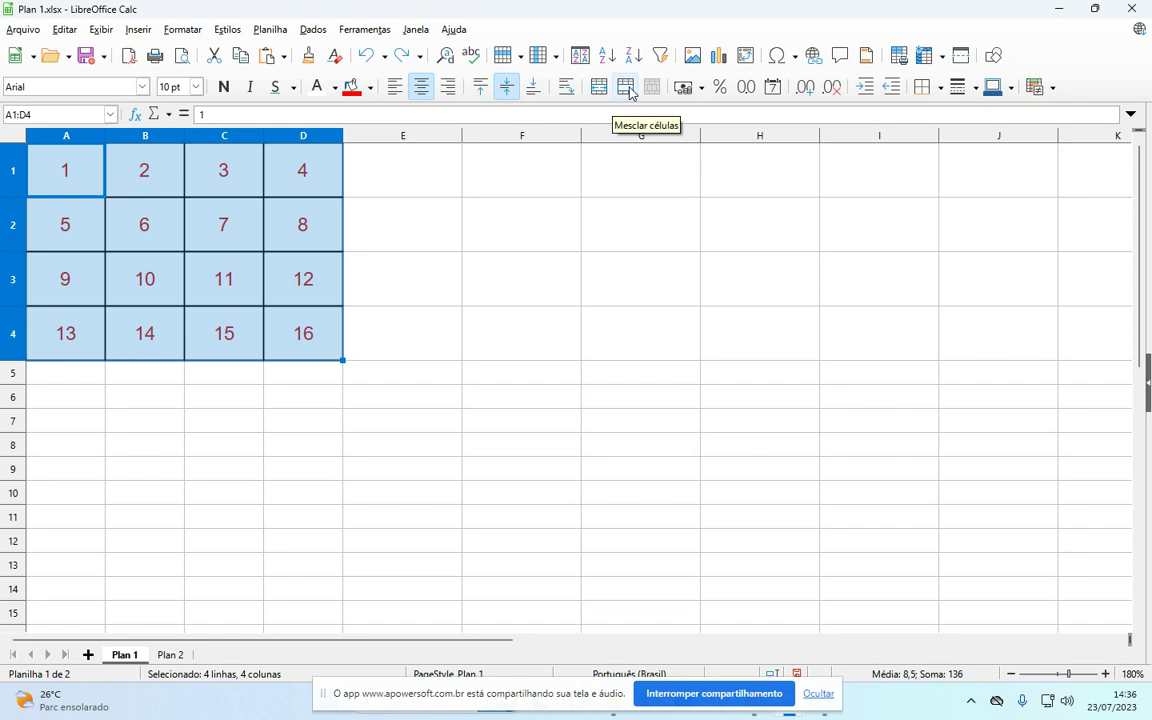
click(627, 89)
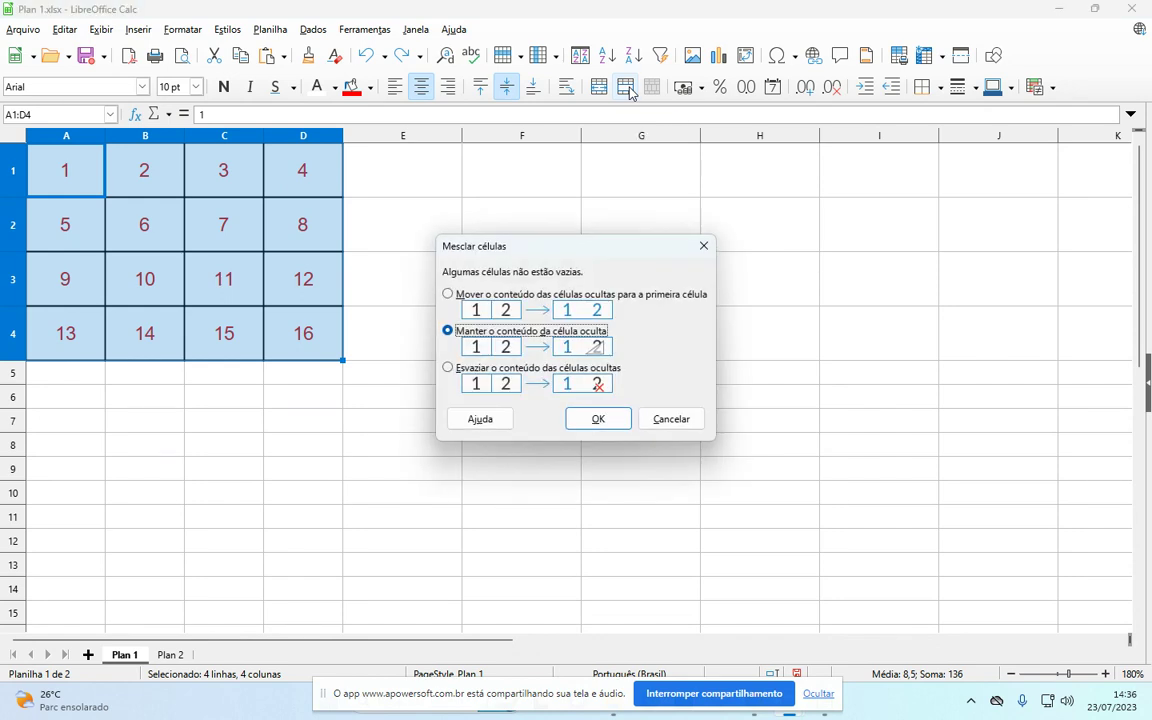
click(593, 422)
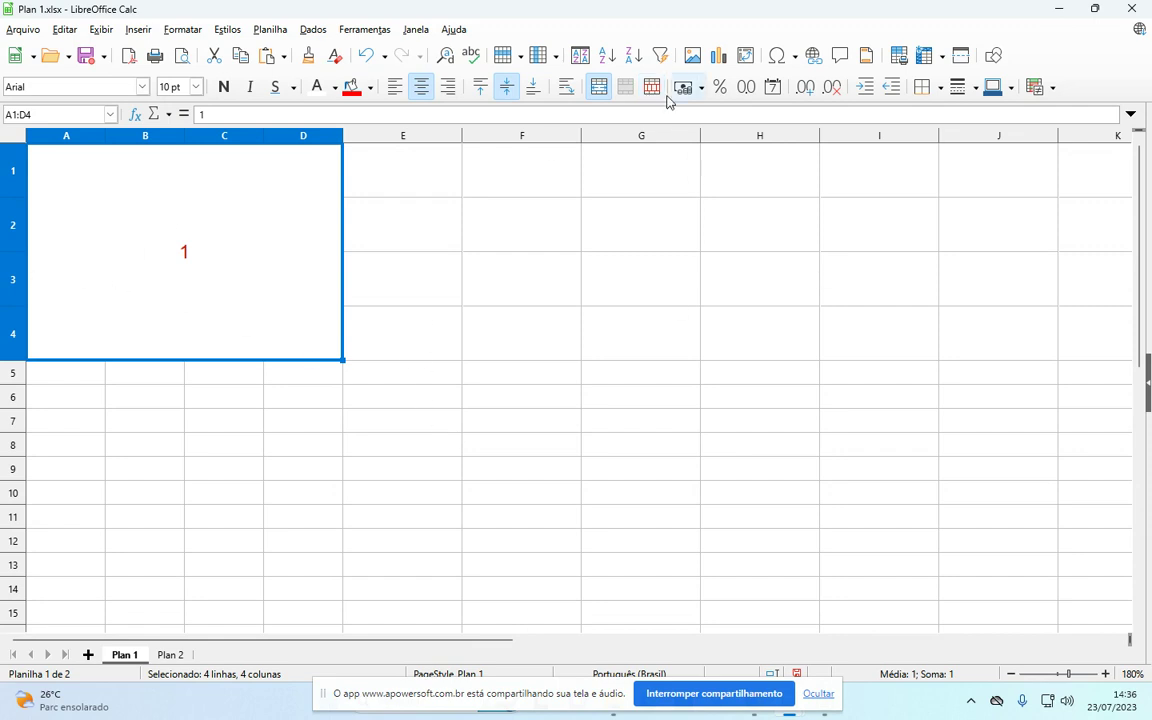
click(598, 87)
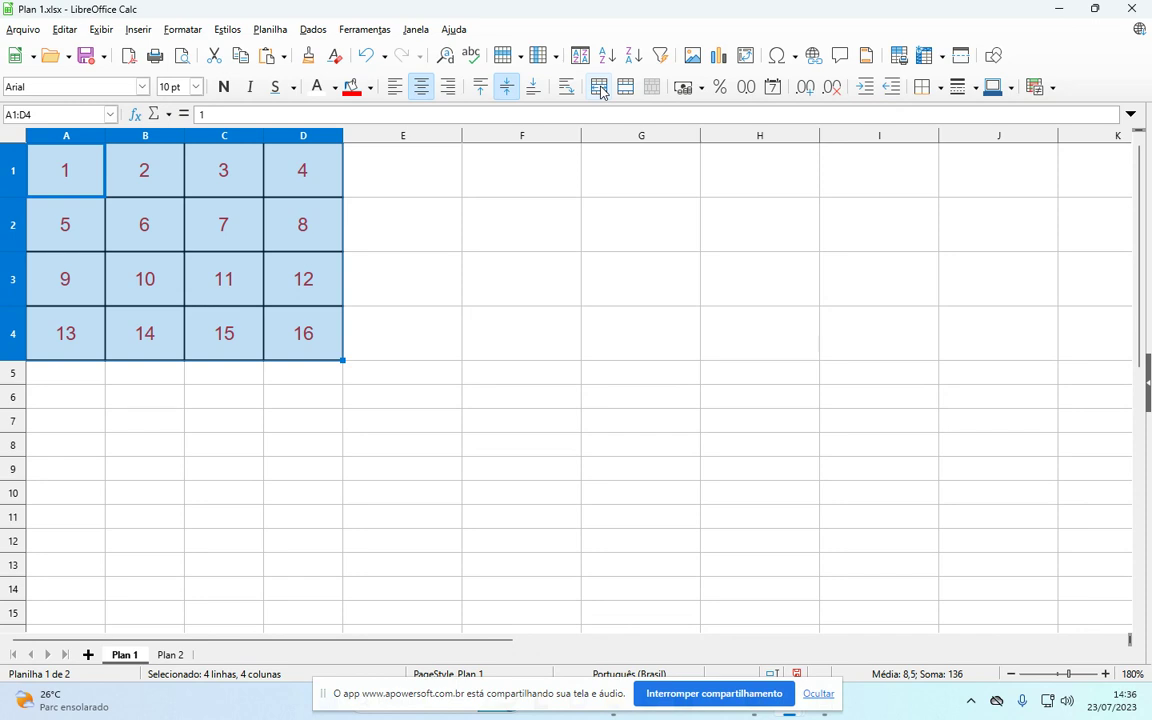
- Merge and centre cells A1:D4, keeping the hidden content, and unmerge them by applying the same command again
click(598, 87)
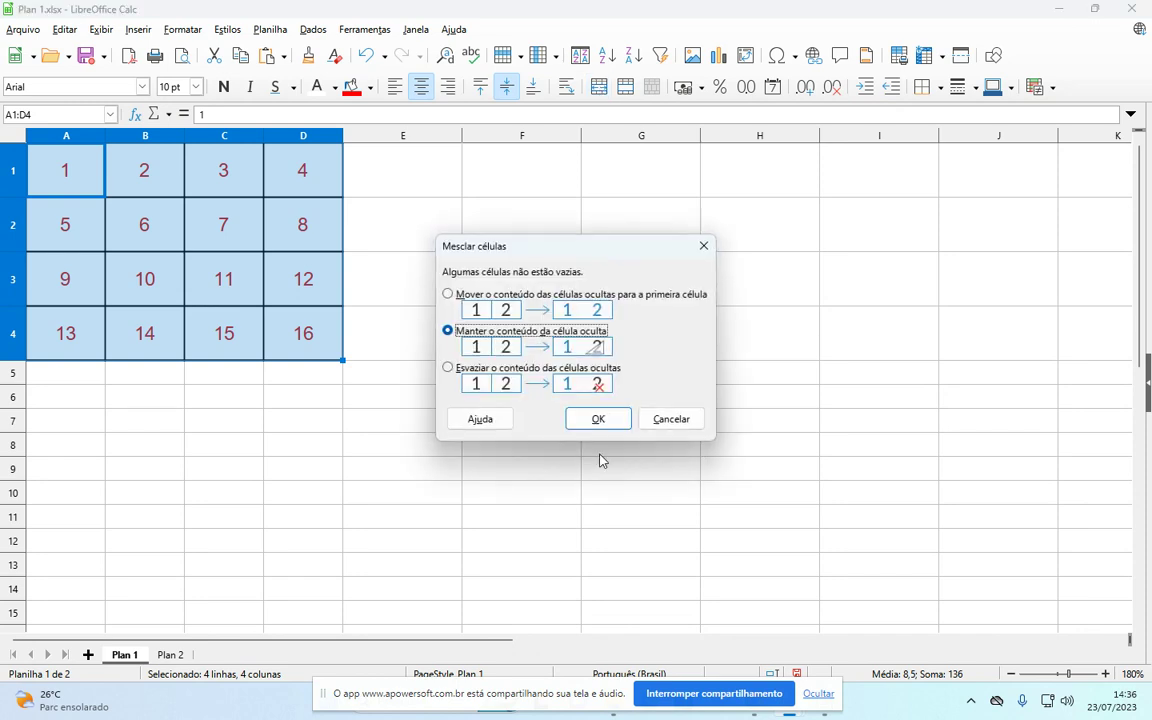
click(598, 419)
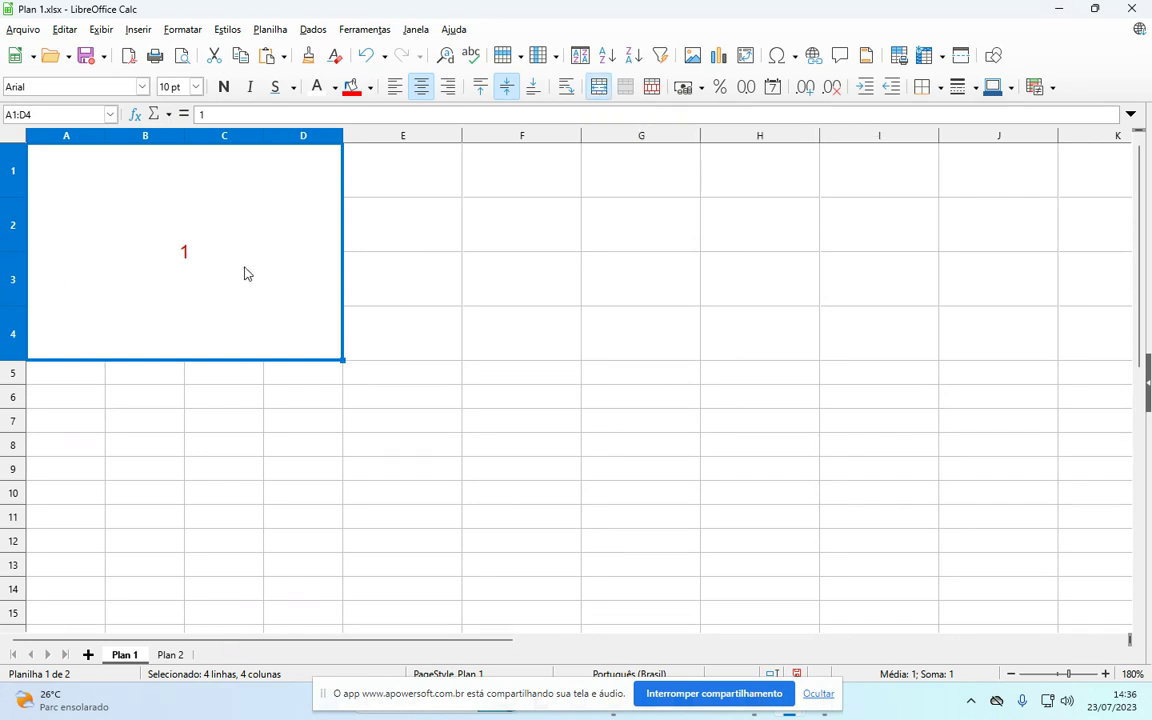
click(600, 88)
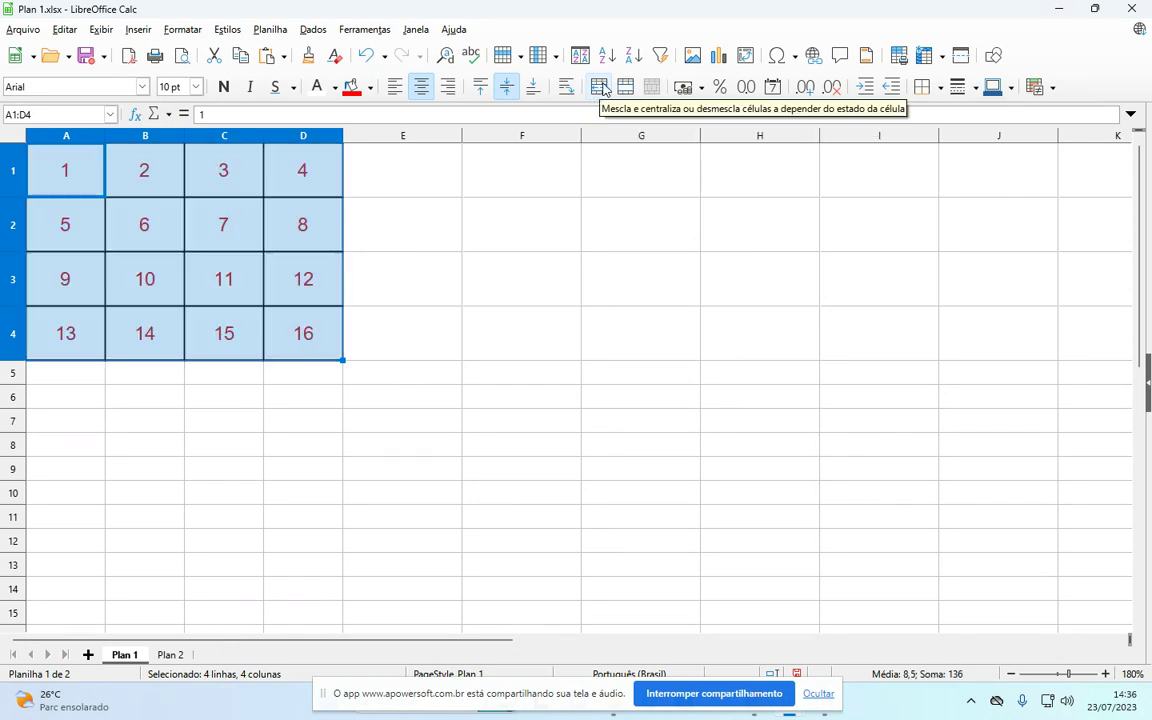
- Toggle merge-and-centre on for the whole table A1:D4, keeping the hidden cells' content, and toggle it off again
click(603, 88)
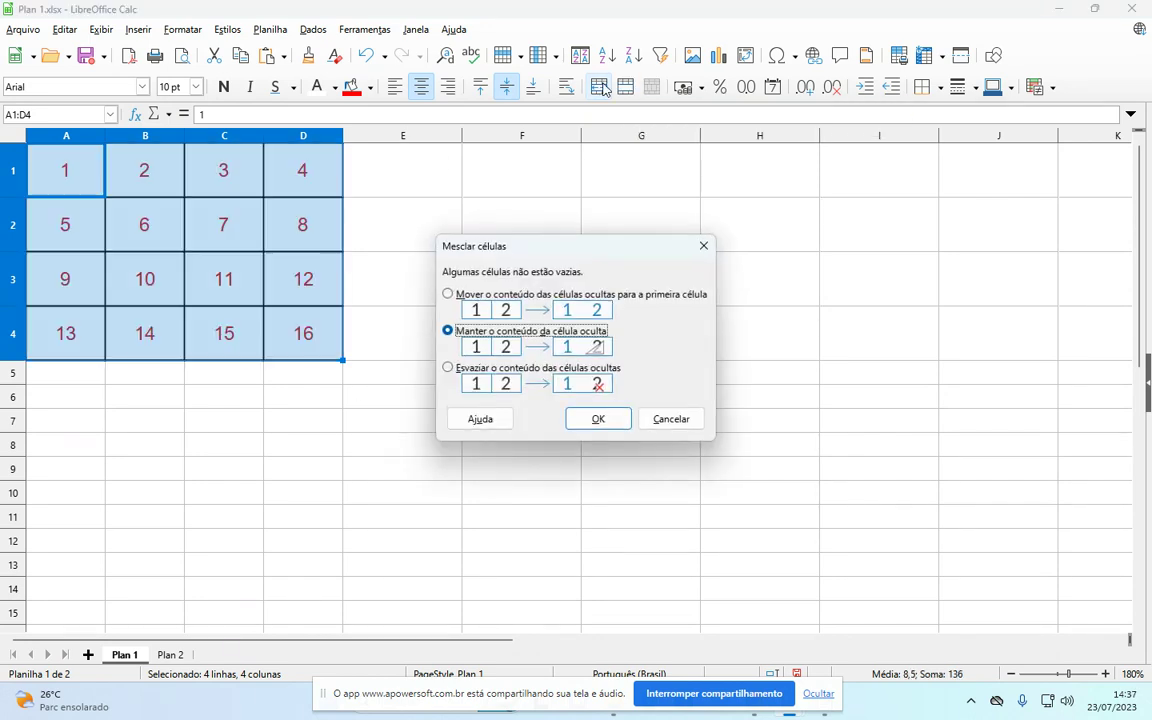
click(596, 426)
click(602, 90)
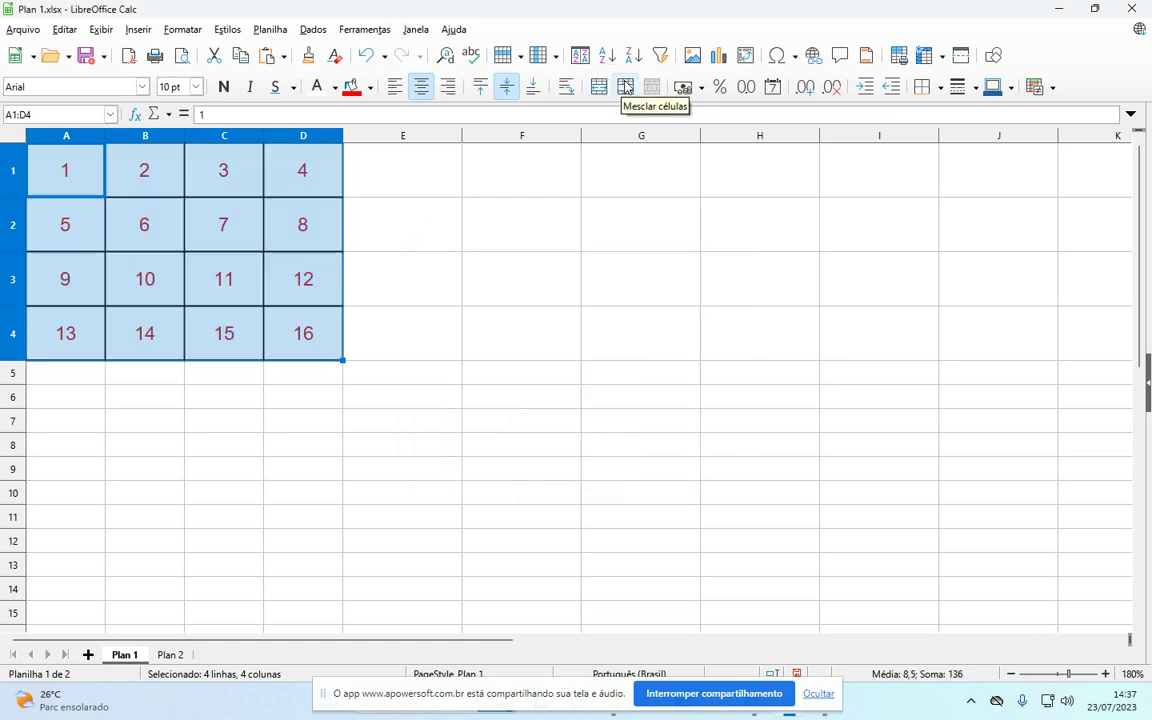
- Merge cells A1:D4 with the plain Merge Cells command, keeping the hidden content, and split them with the dedicated unmerge command
click(625, 88)
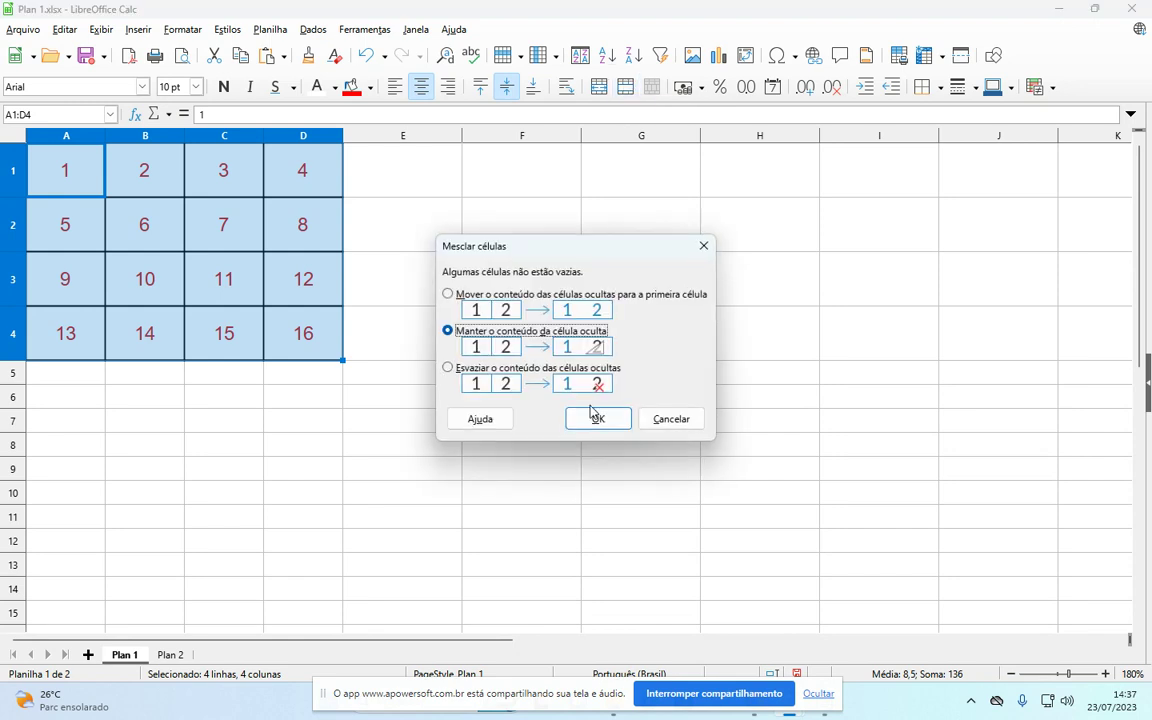
click(583, 422)
click(651, 88)
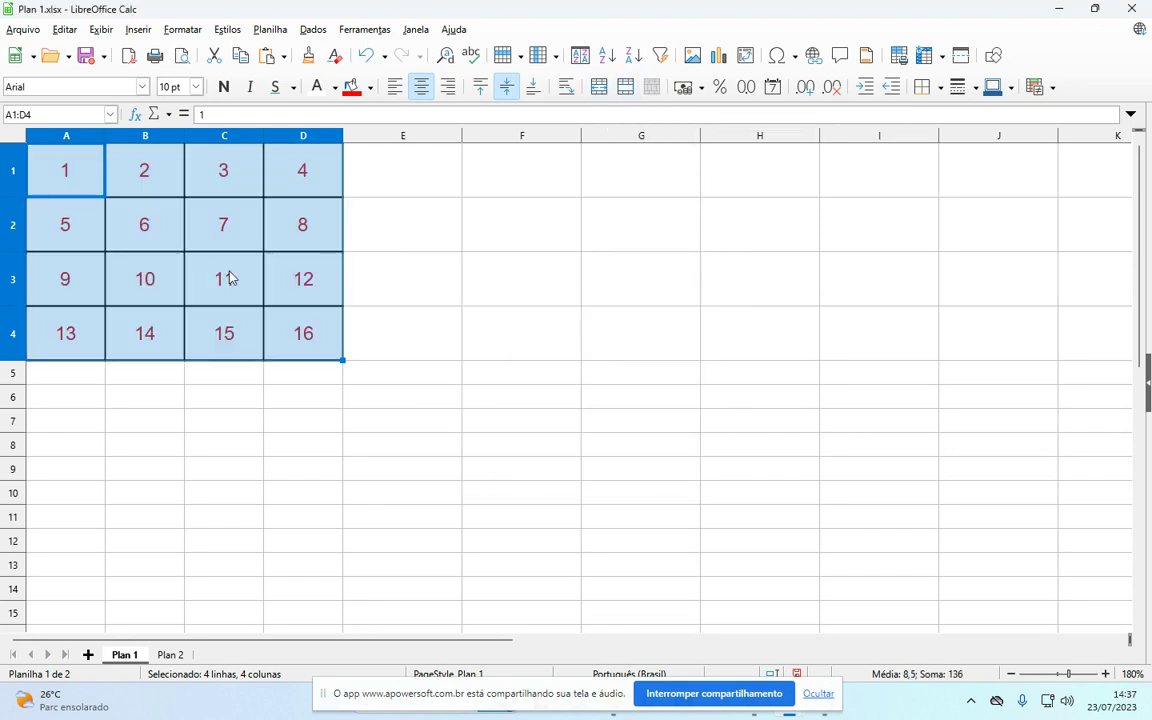
- Undo the last unmerge and the merge before it on A1:D4, and deselect the table by selecting cell E6
click(366, 57)
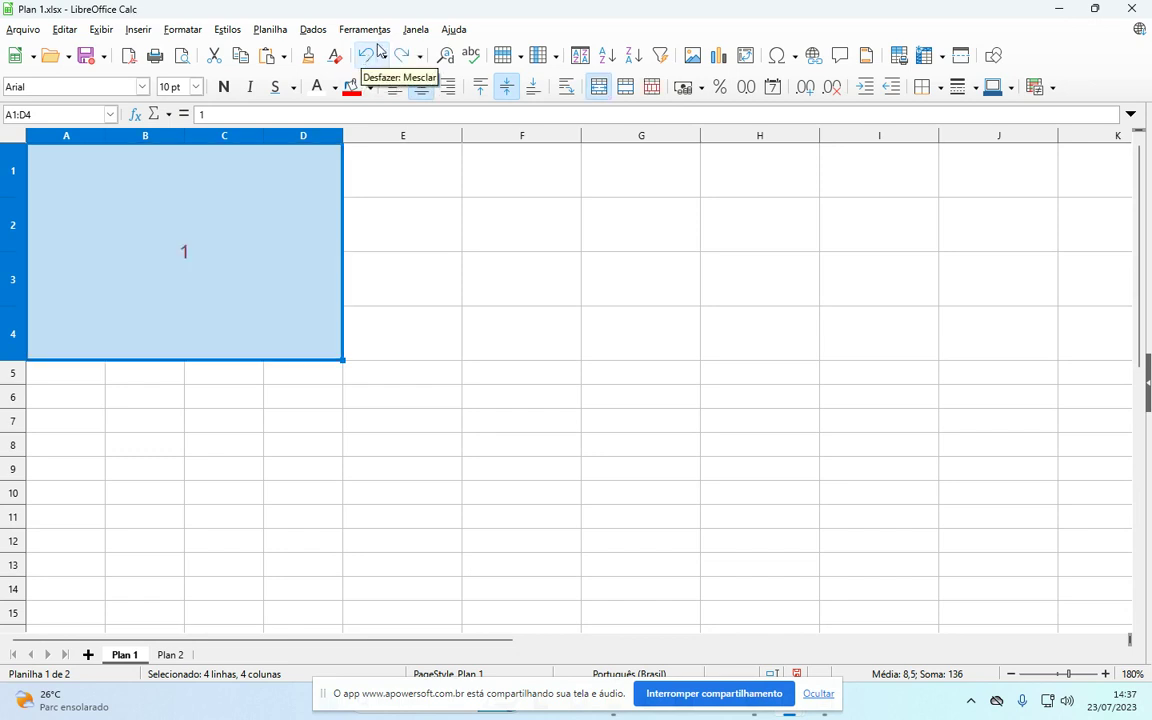
click(363, 62)
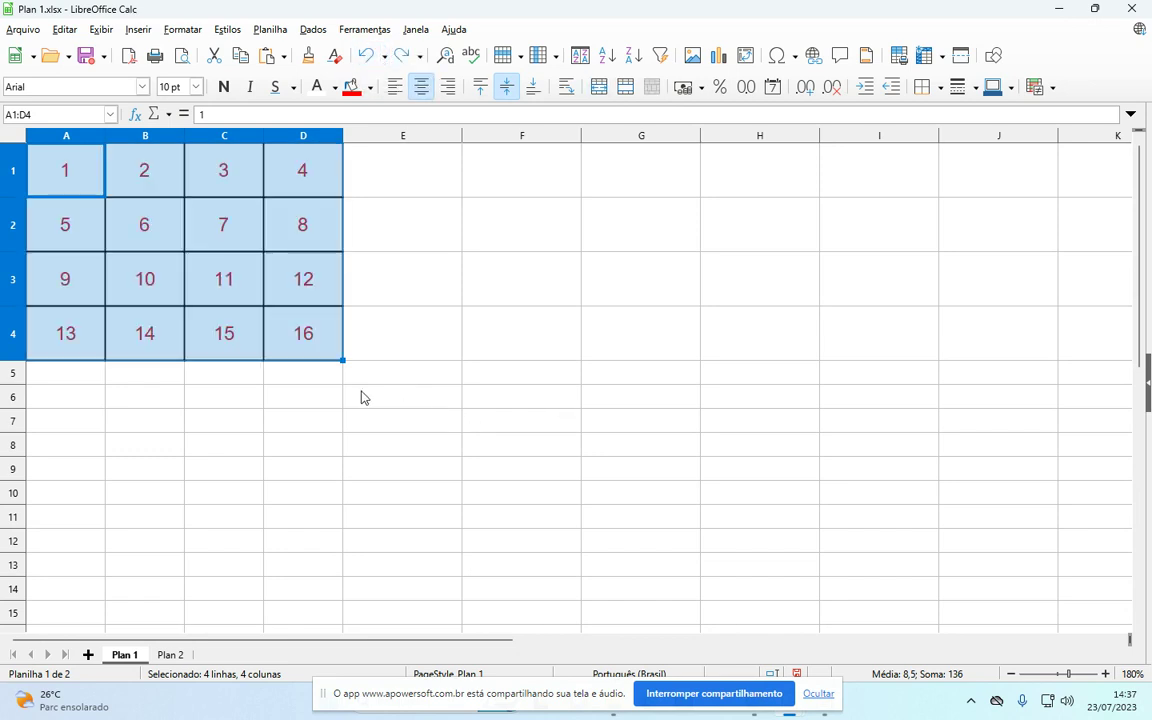
click(363, 397)
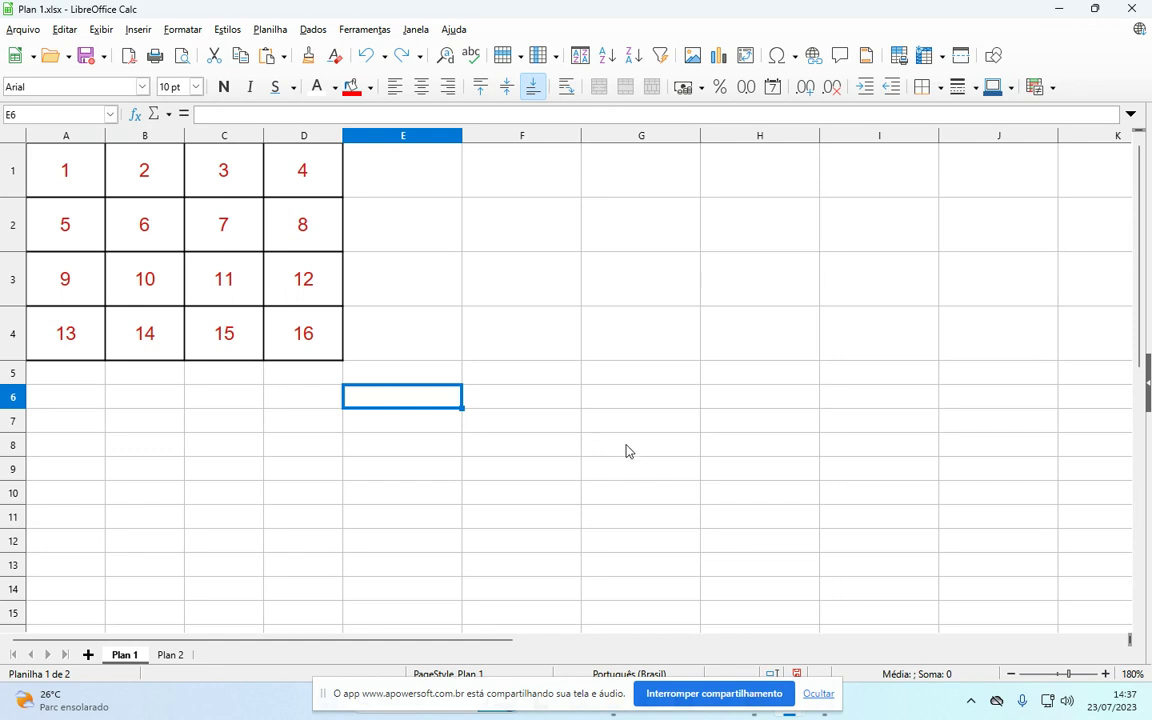